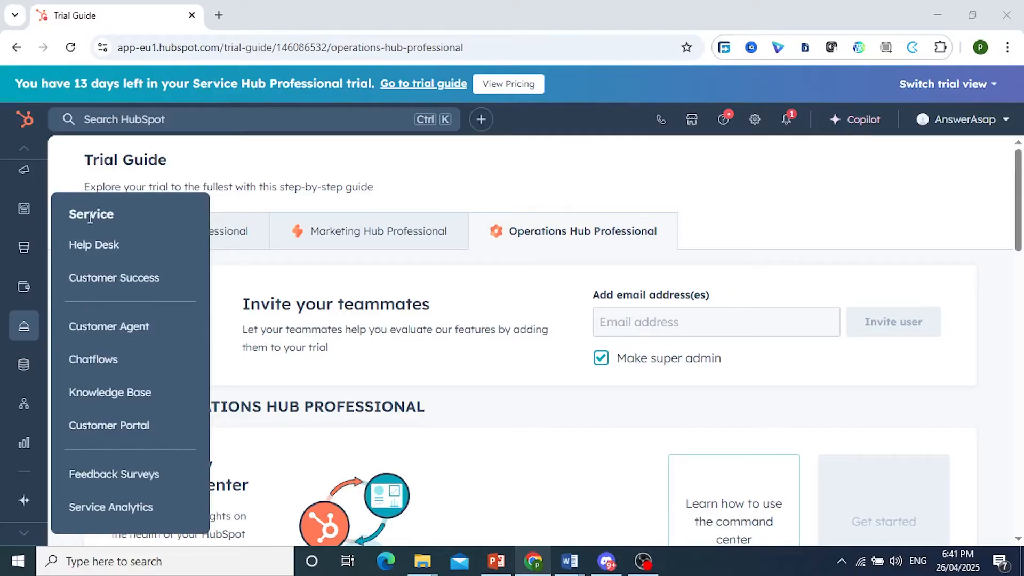
Start creating a new feedback survey from the Service area and look through the available survey templates.
click(110, 474)
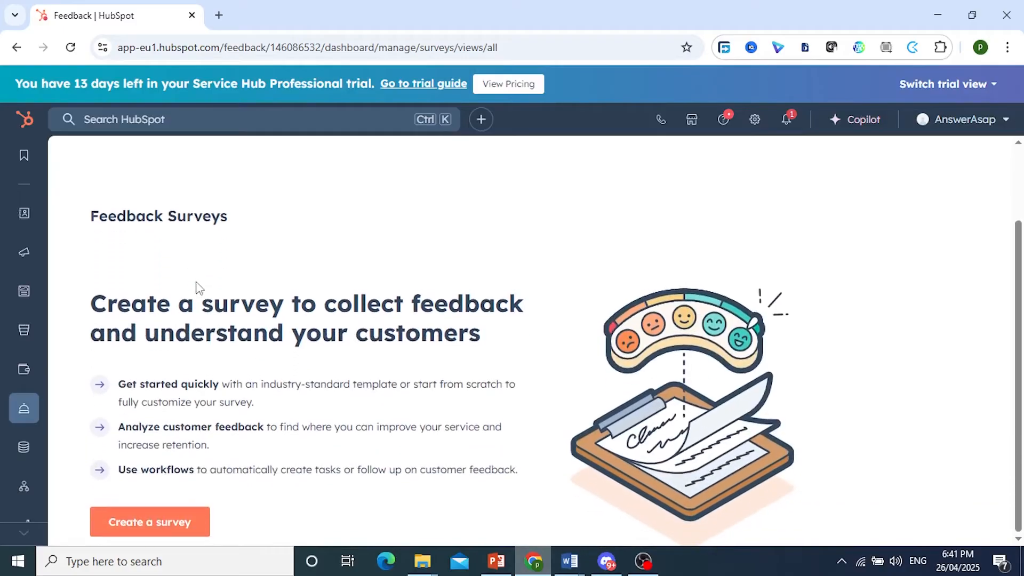
click(141, 518)
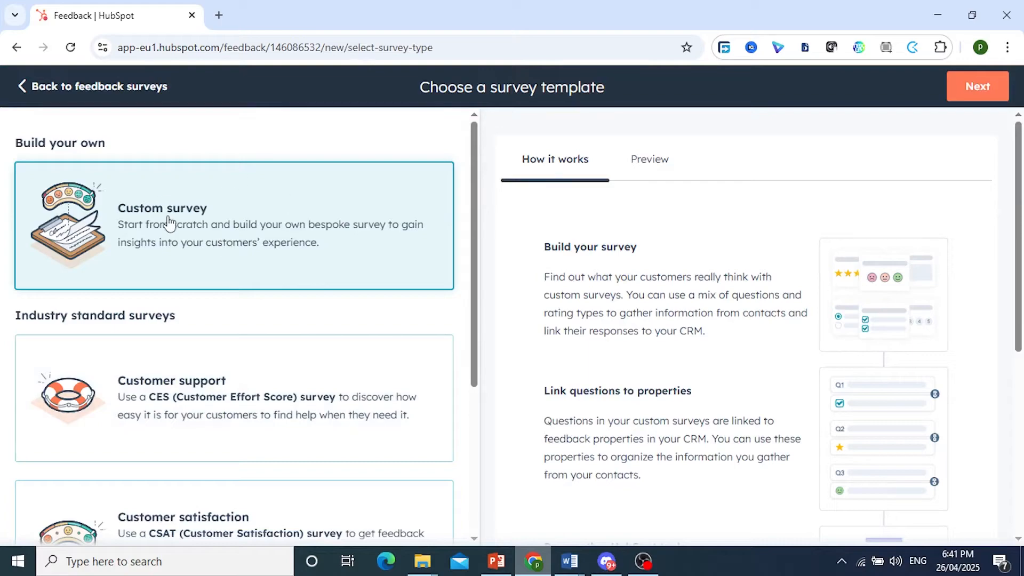
scroll(164, 258, down, 3)
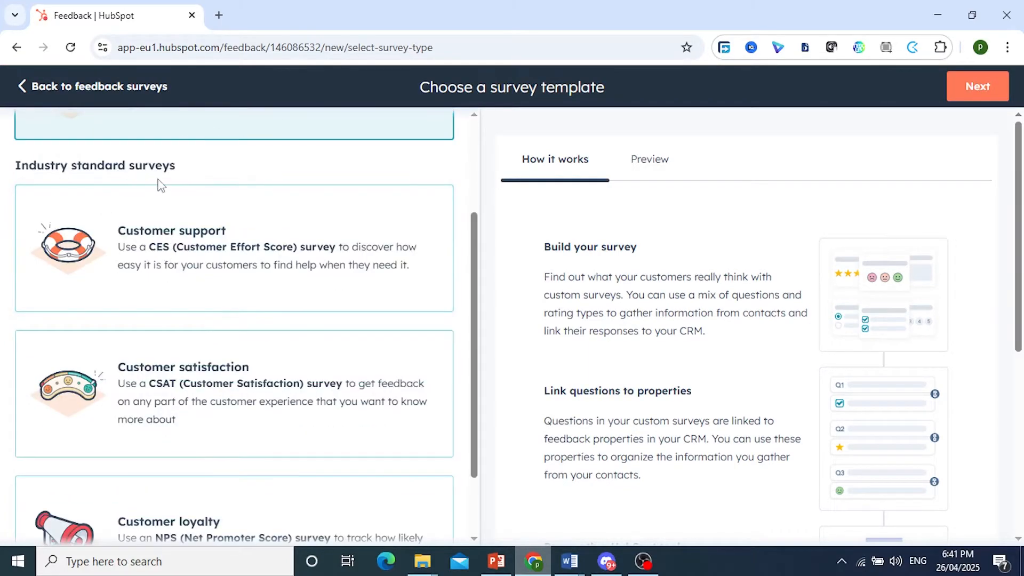
scroll(170, 303, down, 2)
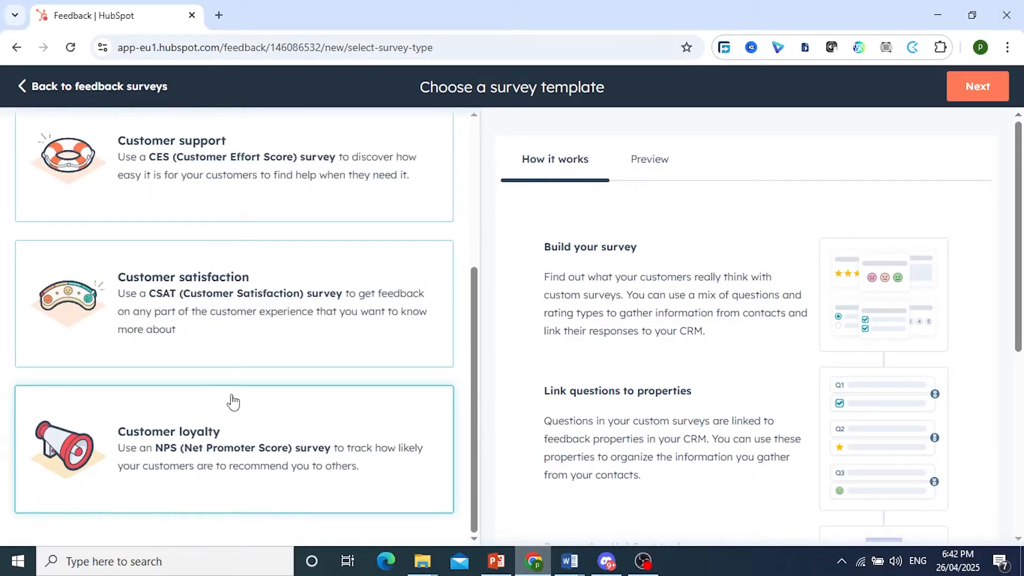
scroll(230, 328, up, 3)
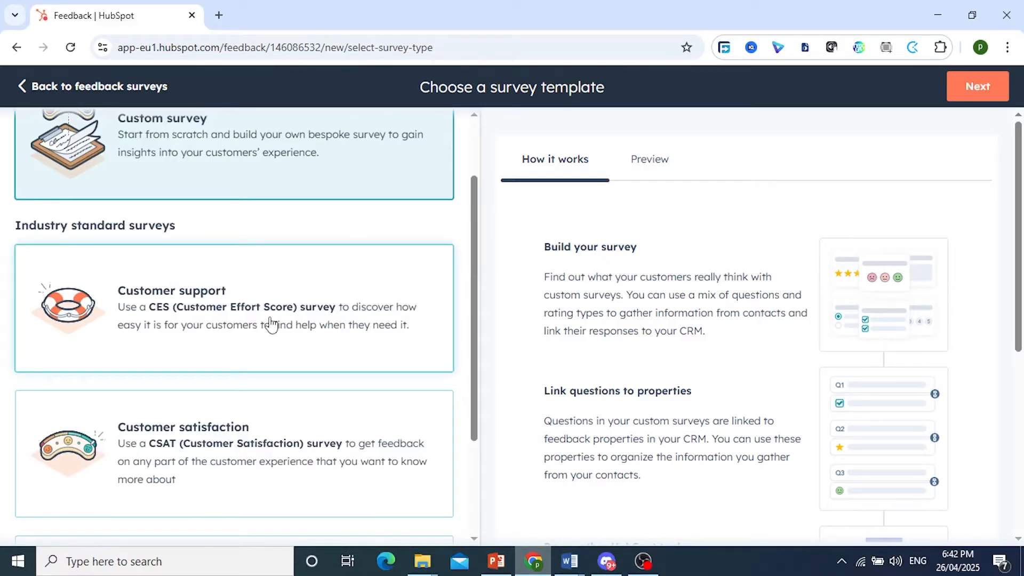
scroll(263, 343, up, 2)
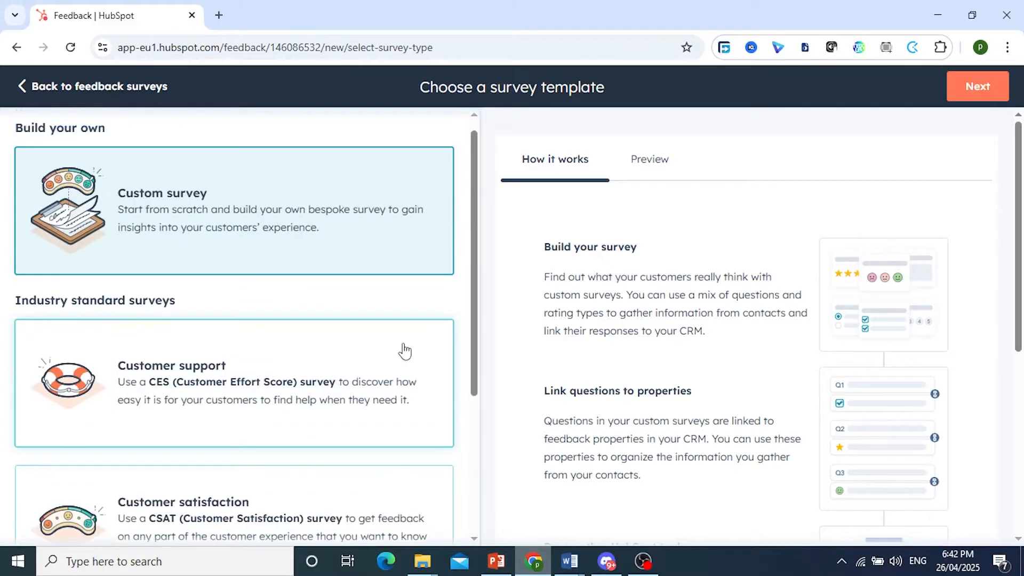
scroll(597, 347, down, 4)
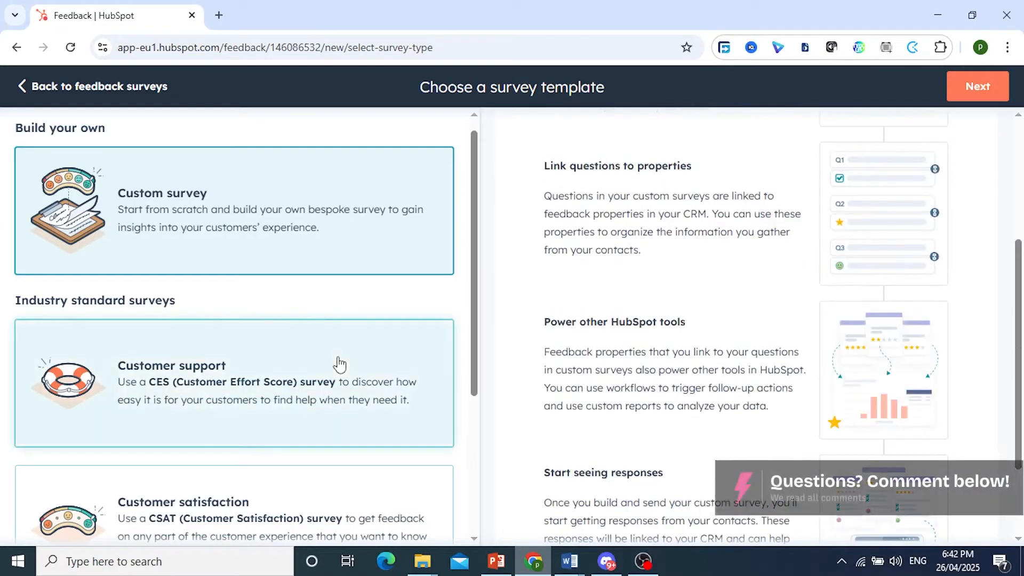
Choose the Customer support (CES) survey template, review how it works, and continue to the delivery method.
click(226, 363)
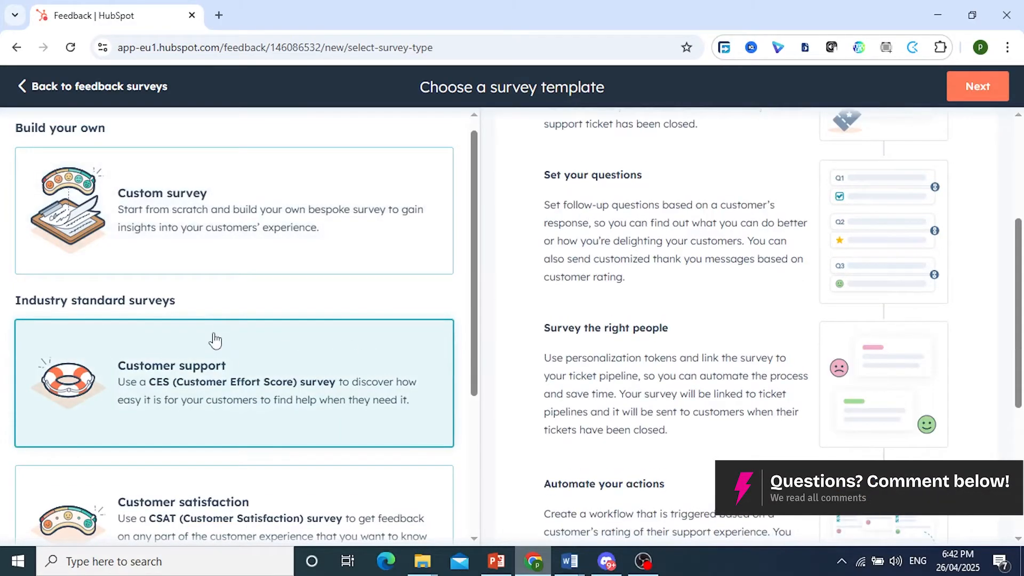
scroll(261, 368, down, 1)
scroll(263, 368, up, 2)
scroll(587, 336, up, 4)
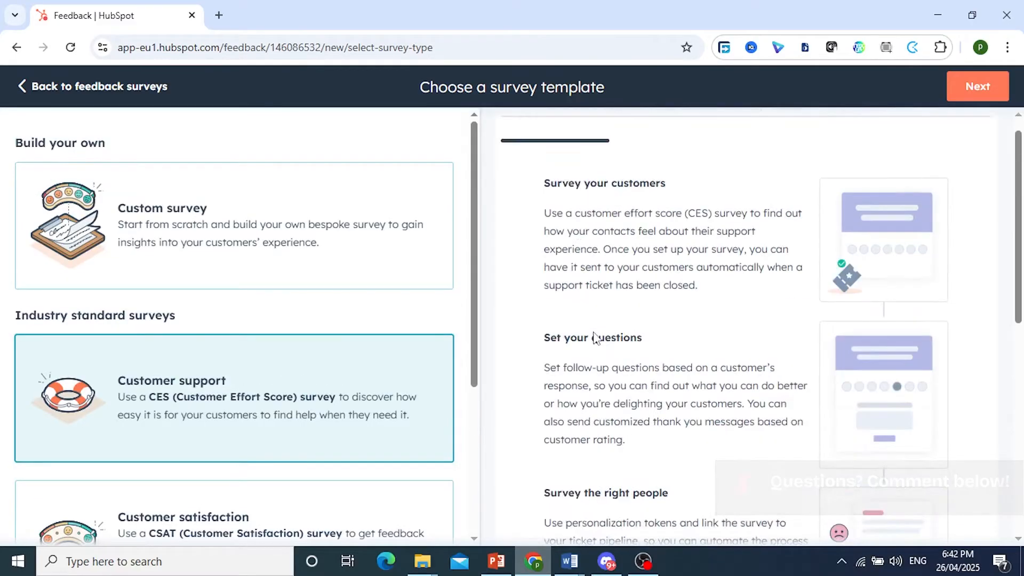
scroll(636, 316, down, 10)
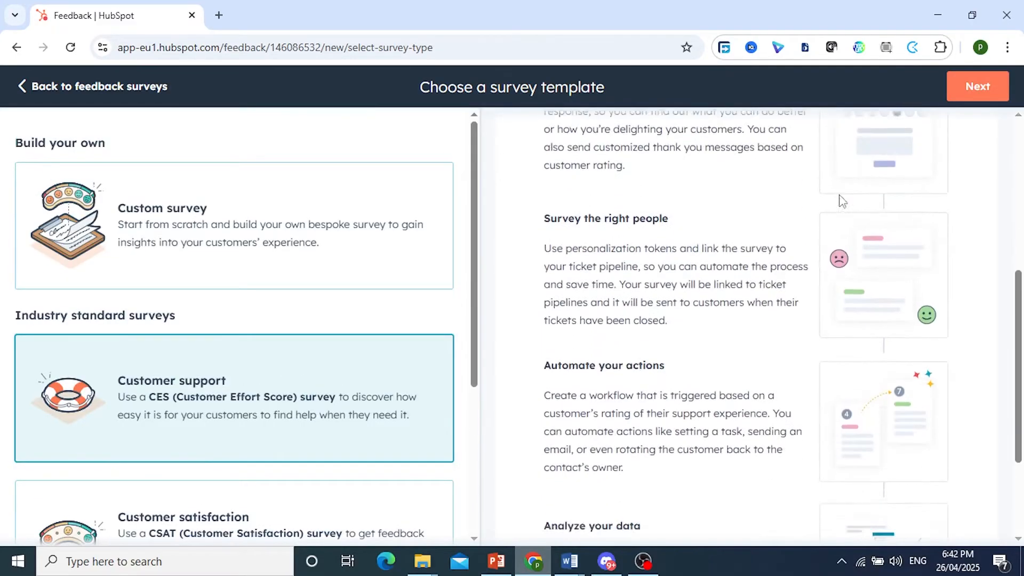
click(981, 96)
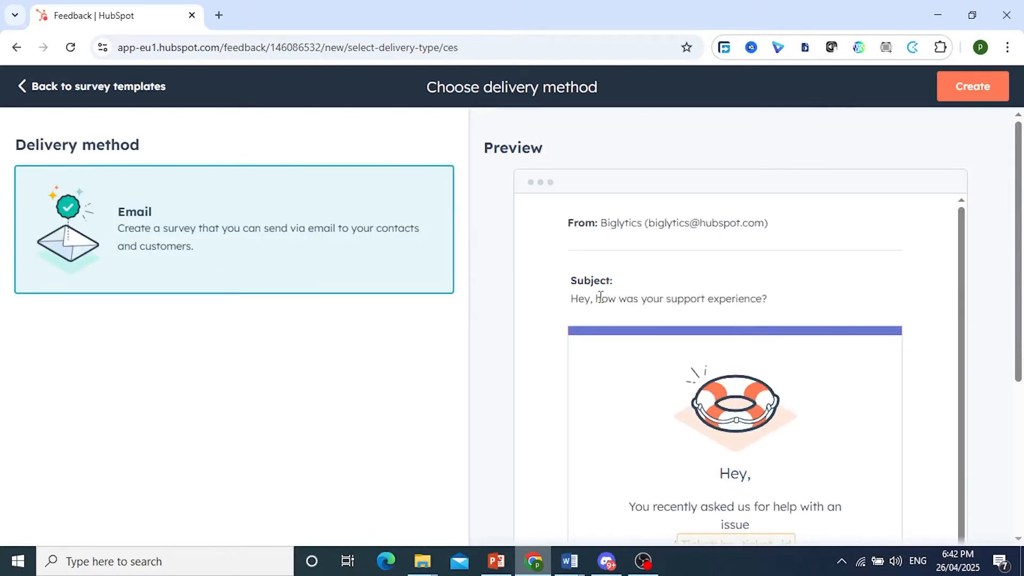
Review the sample survey email and create the customer support survey with Email as the delivery method.
drag(571, 296, 651, 307)
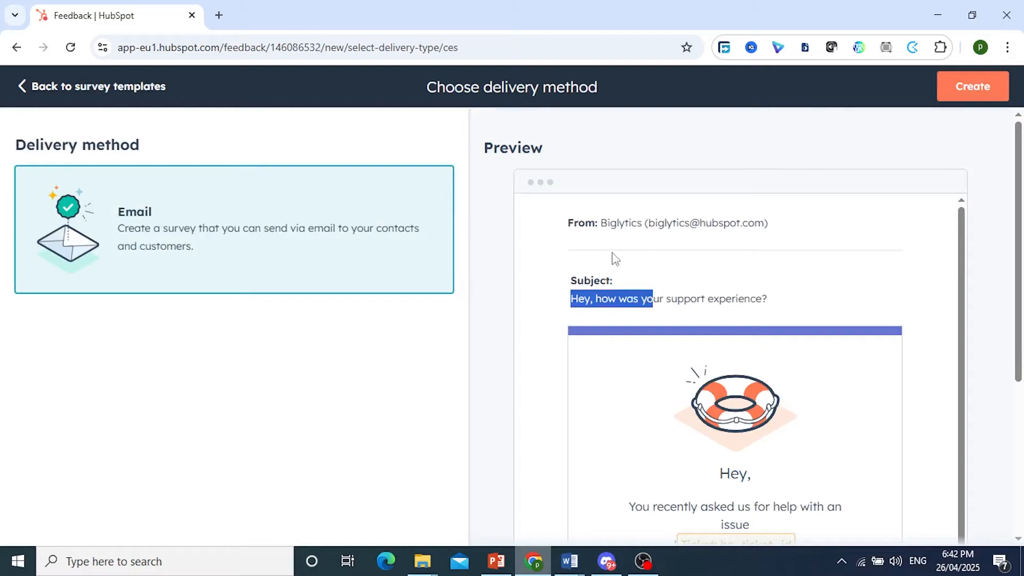
click(589, 288)
scroll(740, 293, down, 3)
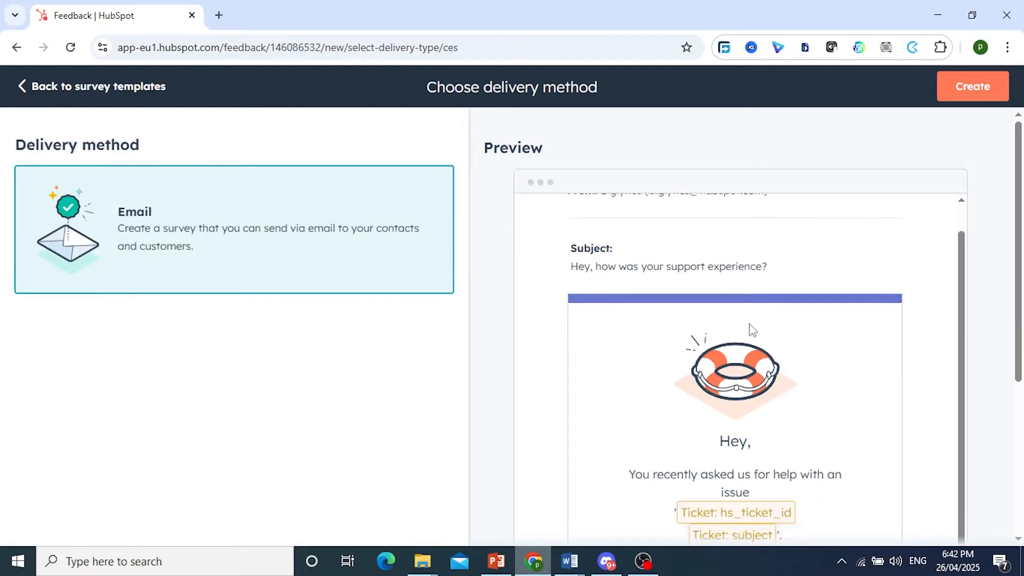
scroll(715, 353, down, 5)
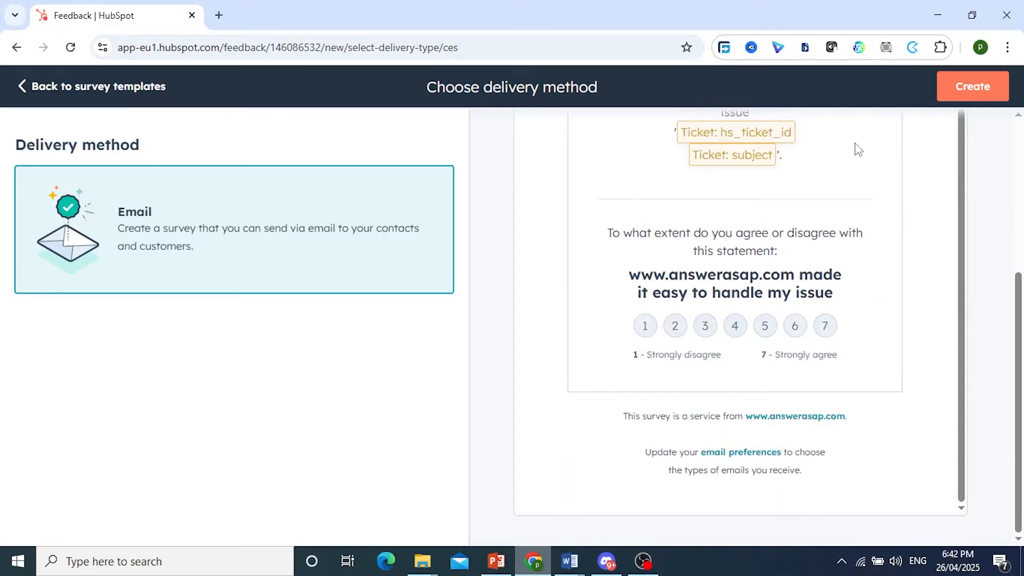
click(948, 91)
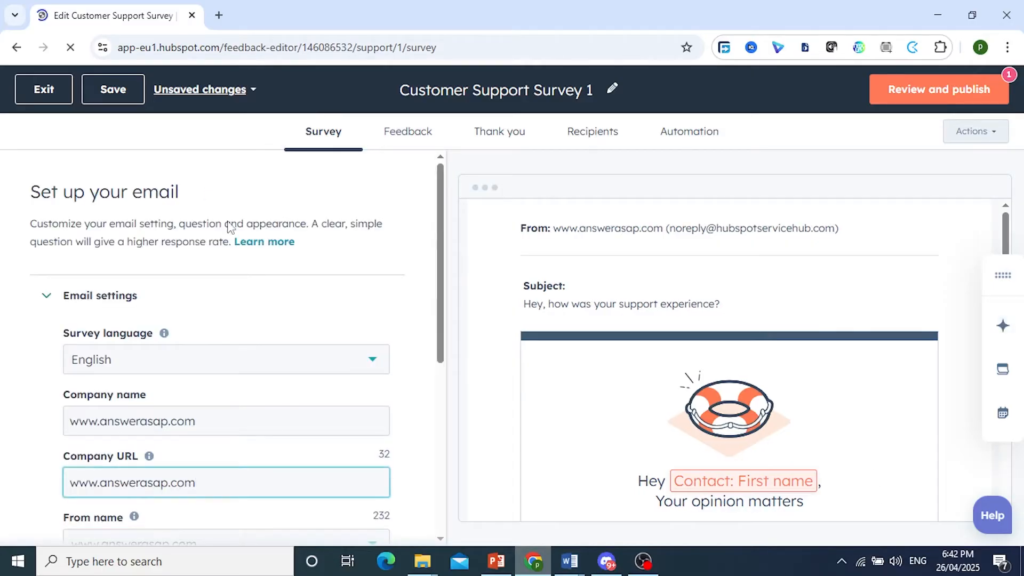
Review the survey's email settings from the language and company details down to the sender and subject line.
scroll(228, 224, down, 1)
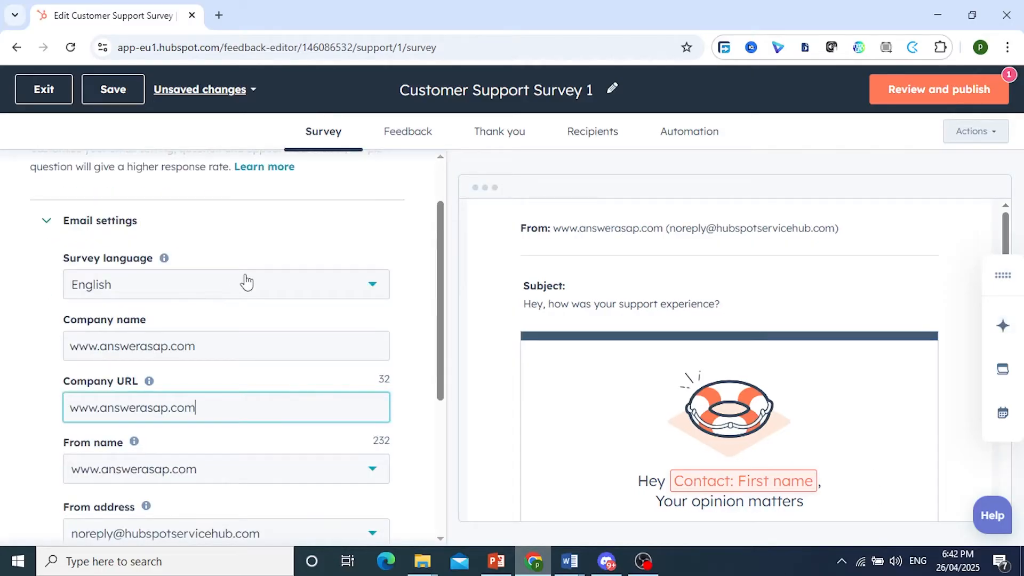
scroll(247, 281, down, 1)
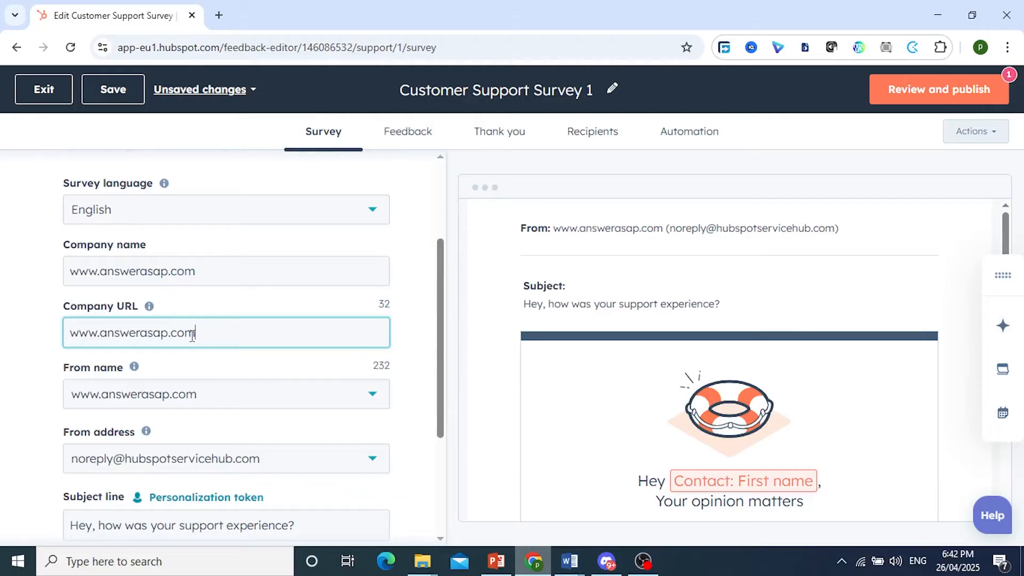
scroll(206, 354, down, 1)
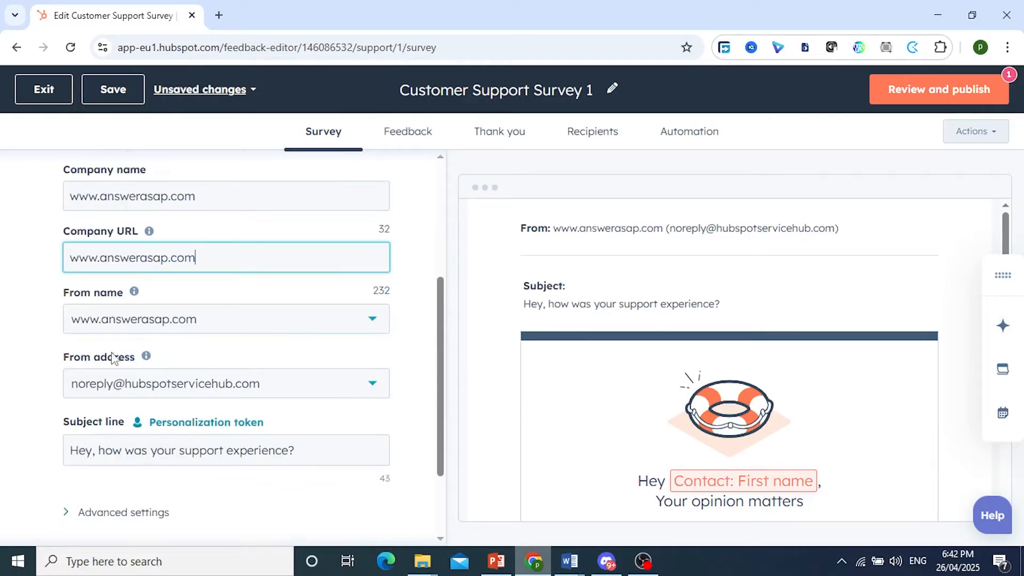
scroll(162, 315, down, 1)
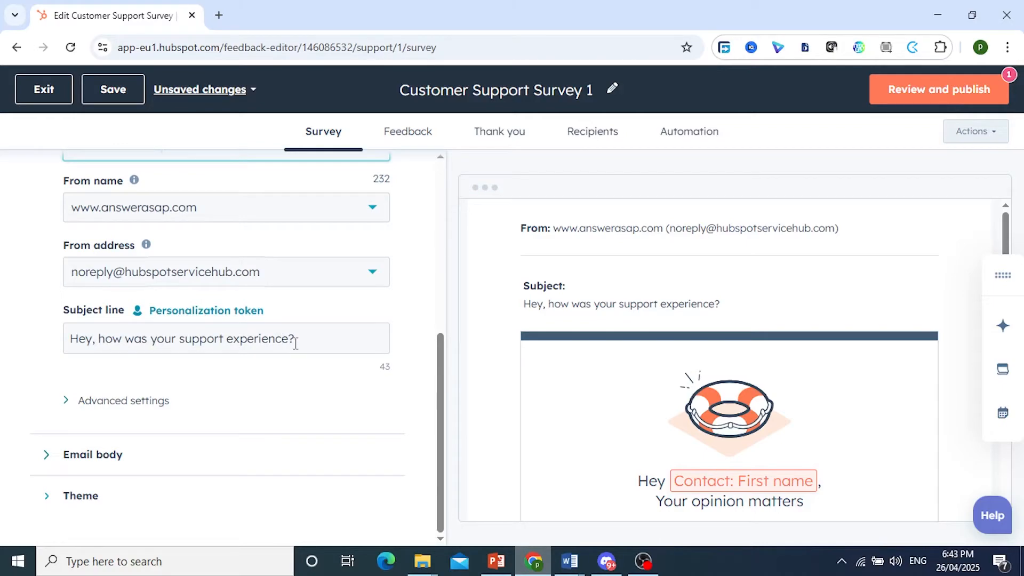
click(340, 330)
drag(247, 339, 164, 339)
click(164, 339)
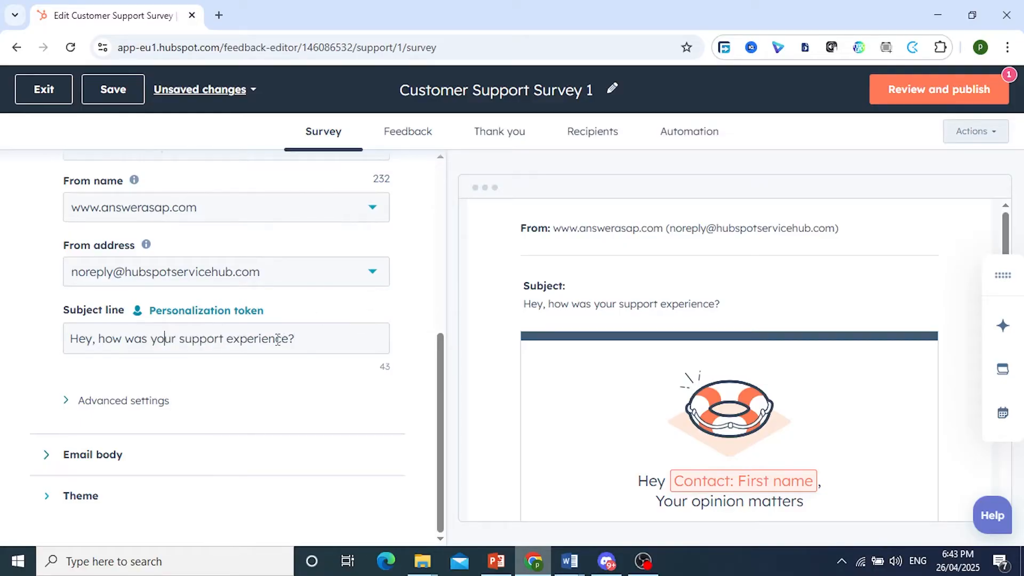
click(291, 340)
key(BackSpace)
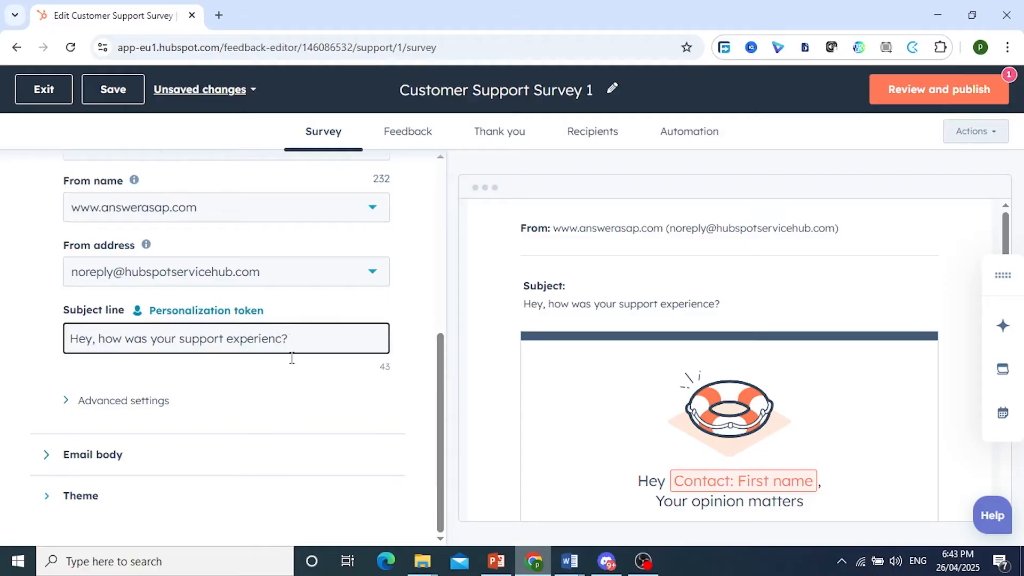
text(e)
Examine the rating question and footer in the email preview and expand the advanced settings showing the office location.
scroll(747, 440, down, 1)
scroll(748, 440, down, 5)
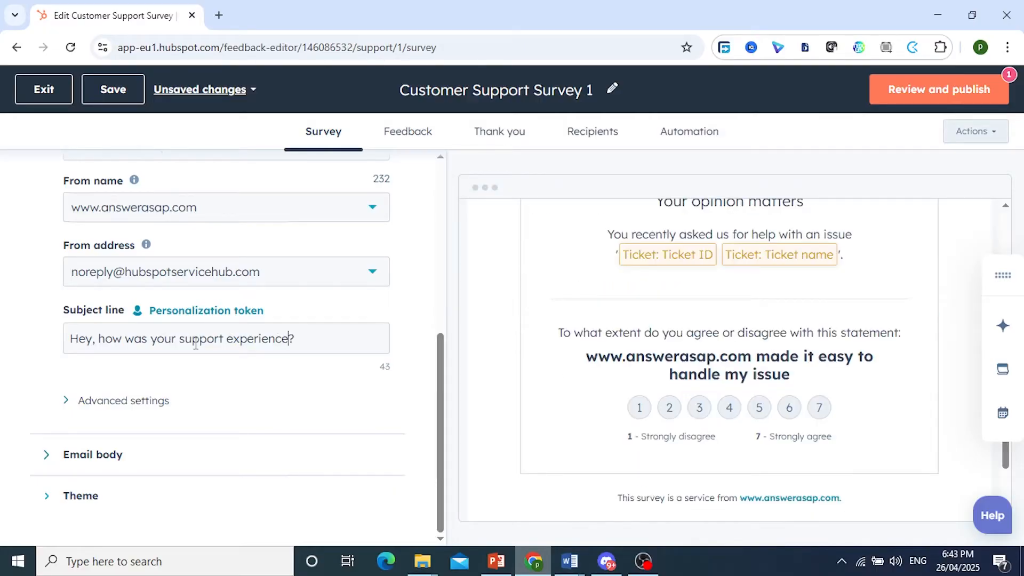
click(126, 404)
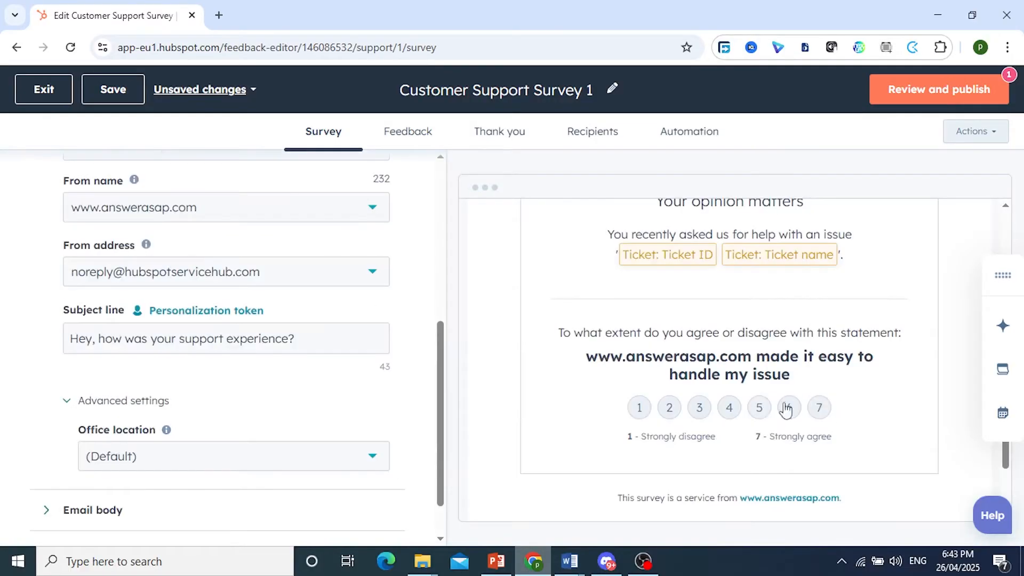
scroll(785, 414, down, 2)
scroll(263, 361, down, 1)
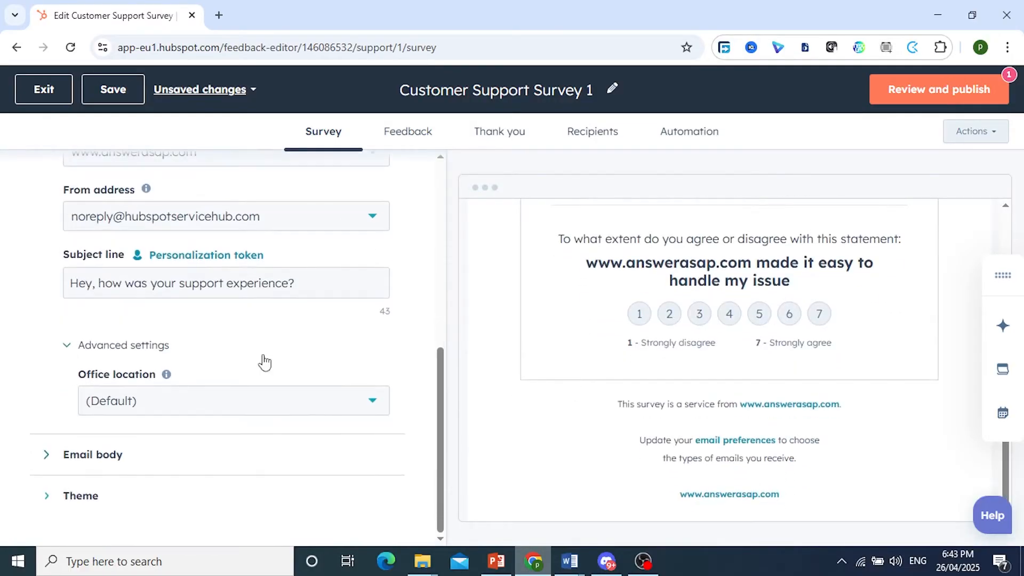
Inspect the First name personalization token in the email body's greeting and close its editor without applying changes.
click(130, 437)
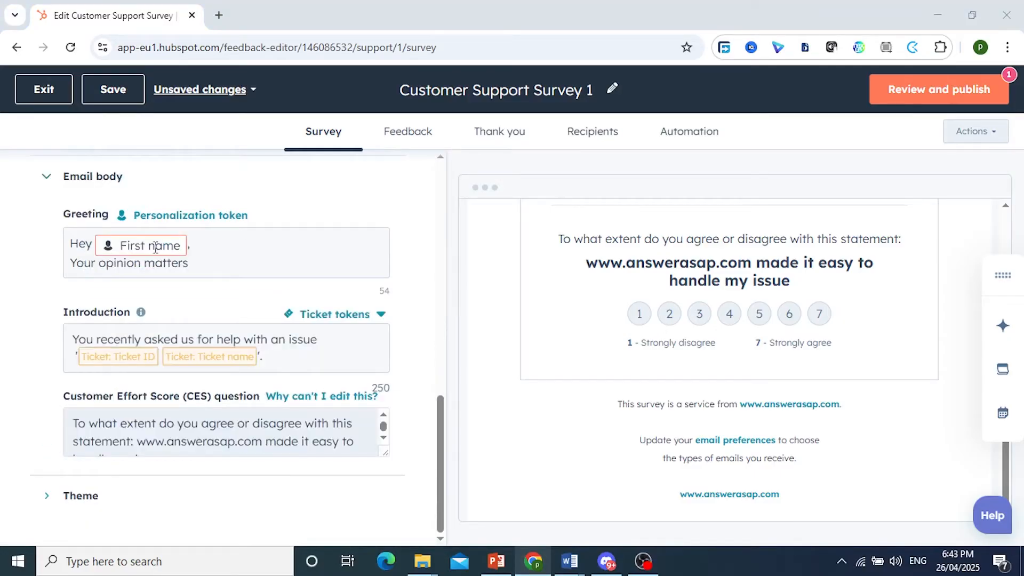
click(160, 247)
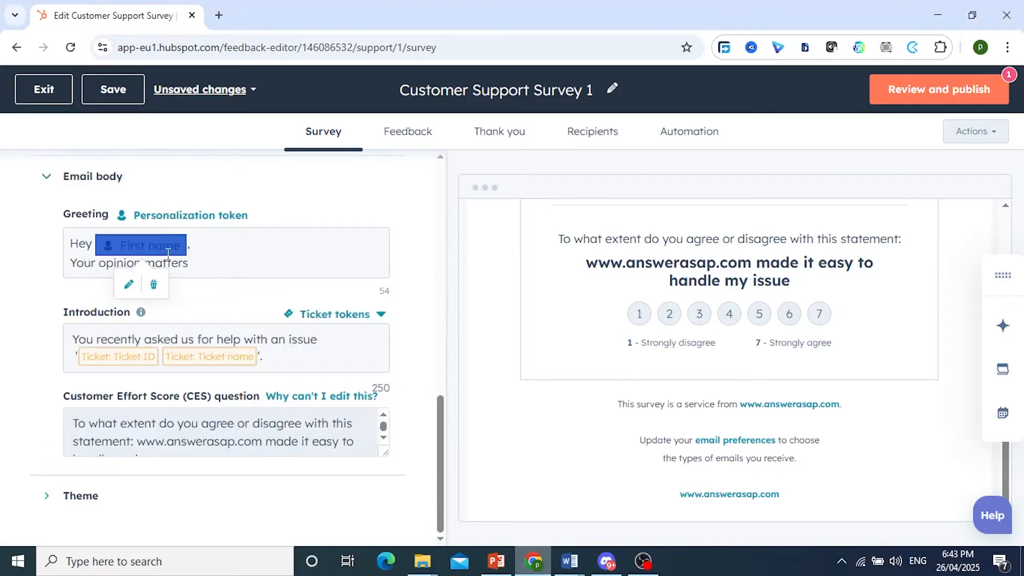
click(129, 285)
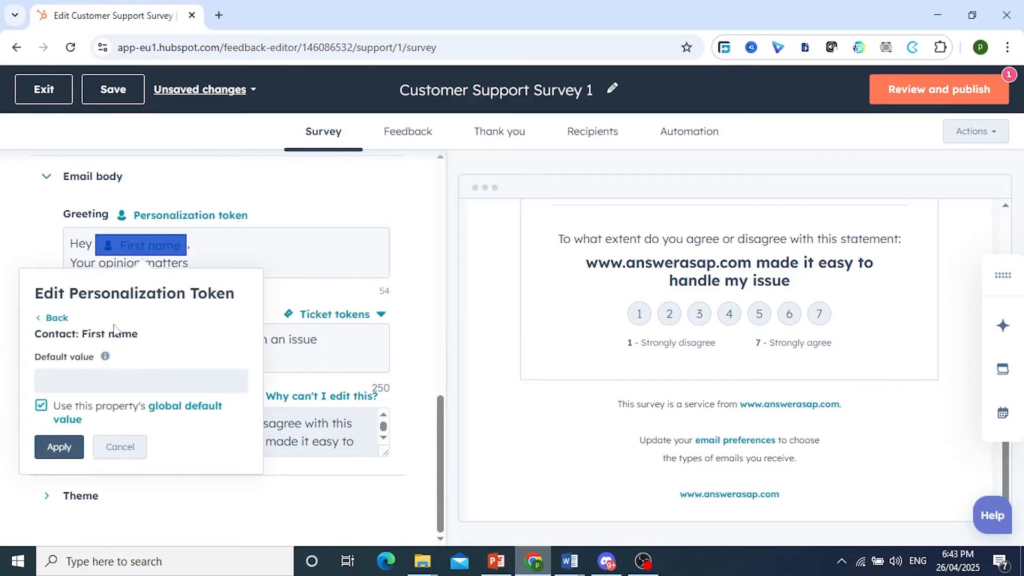
drag(82, 333, 198, 341)
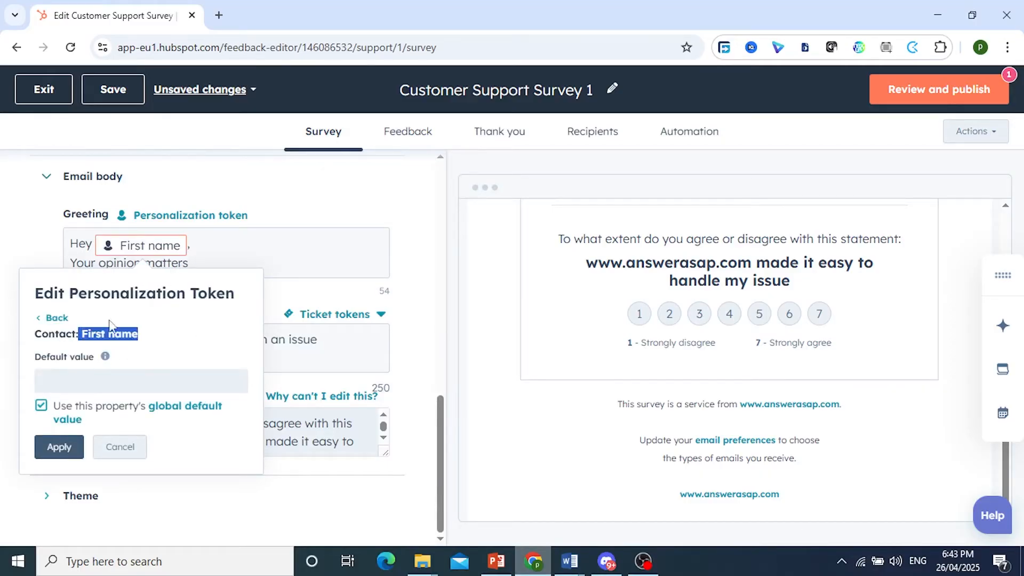
drag(35, 337, 123, 337)
click(120, 446)
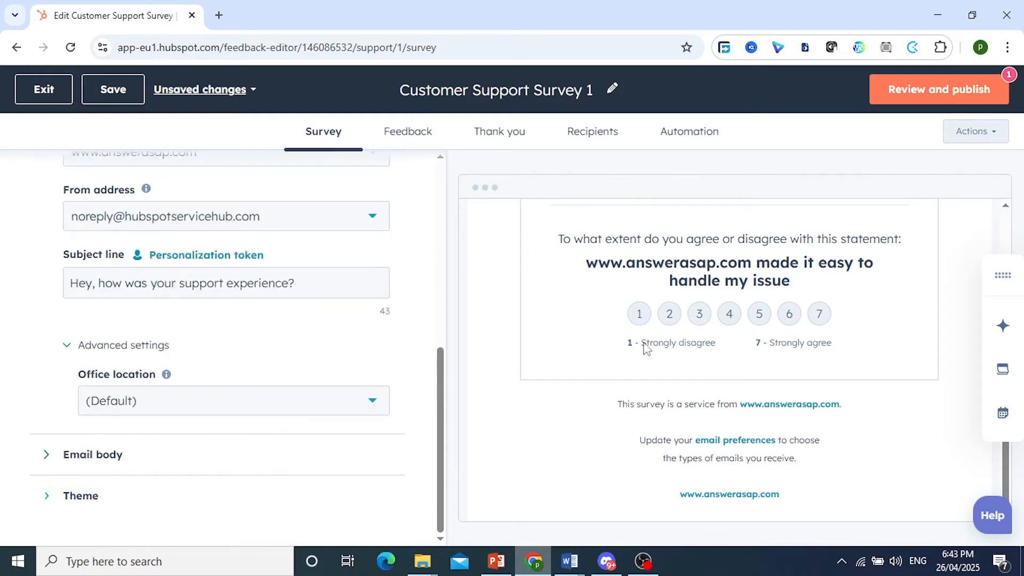
Check the beginning of the email preview, then review the email body's greeting, introduction and Customer Effort Score question.
scroll(645, 347, up, 4)
scroll(550, 289, up, 2)
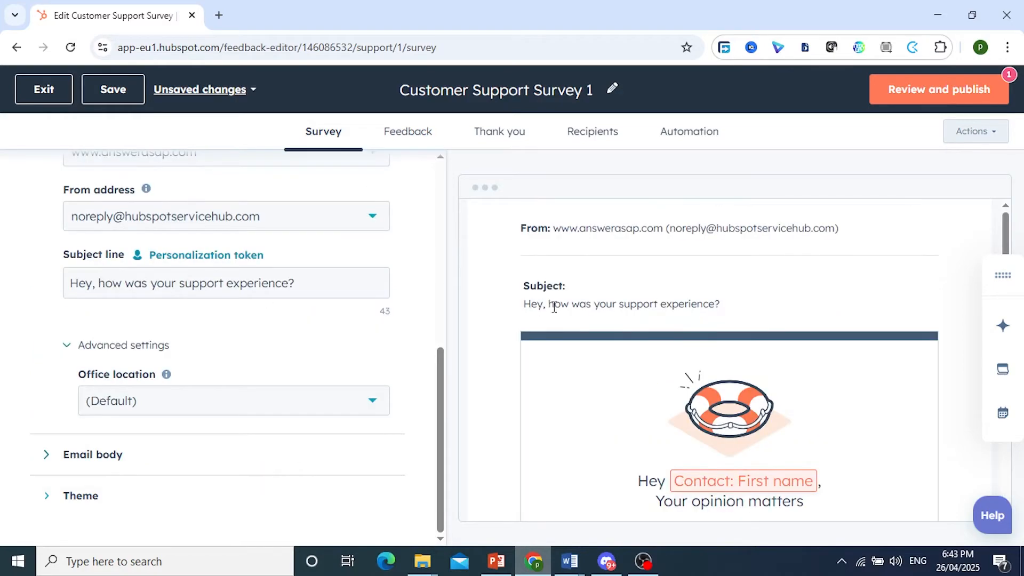
click(80, 468)
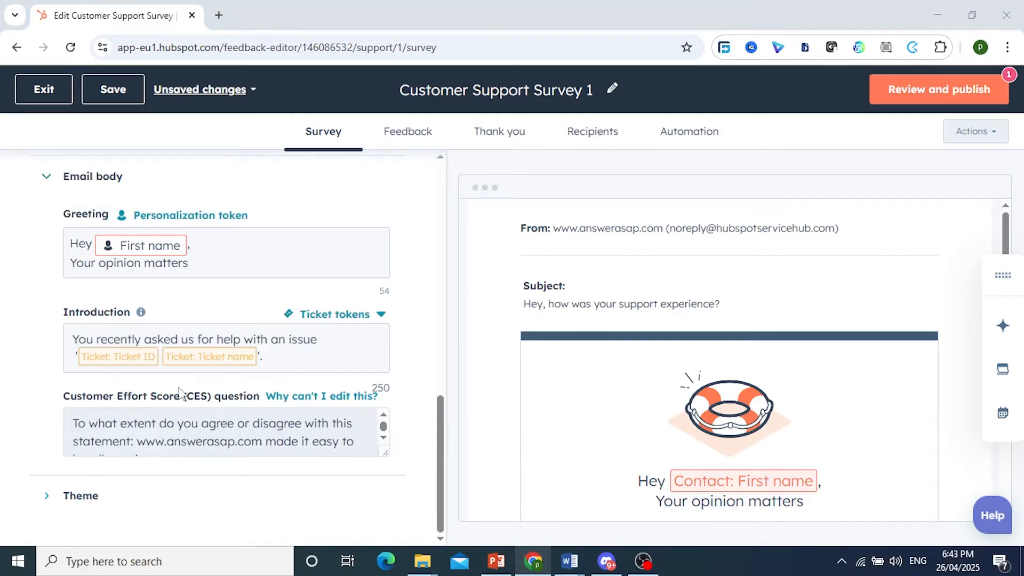
scroll(195, 427, down, 2)
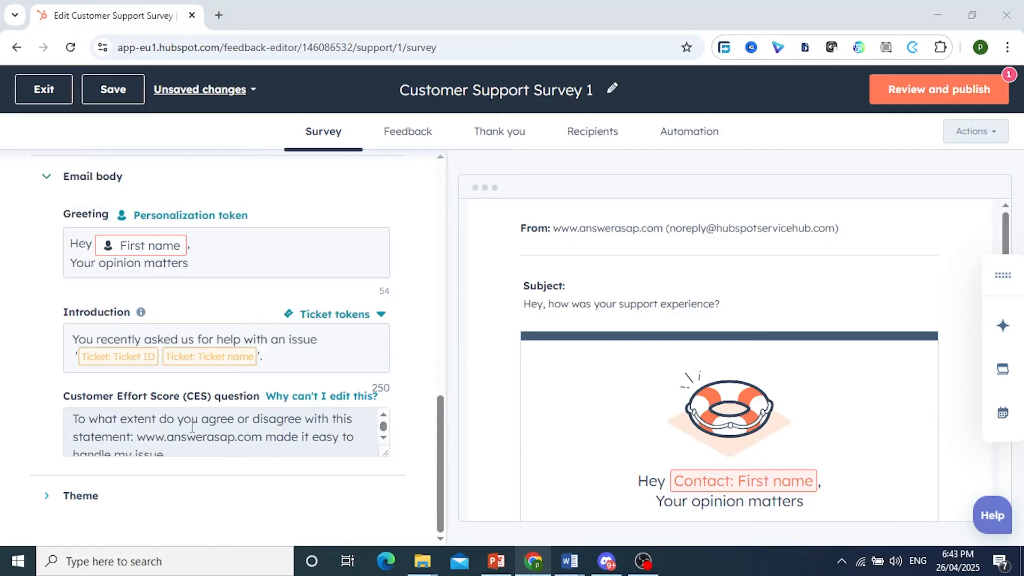
Expand the survey's theme settings and review the featured image and its alt text.
click(82, 495)
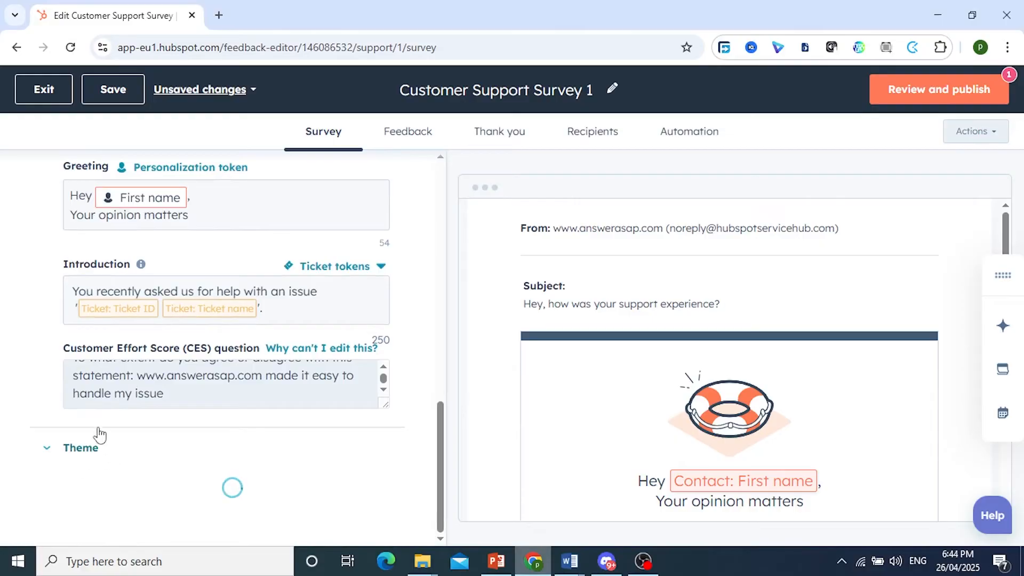
scroll(142, 411, down, 2)
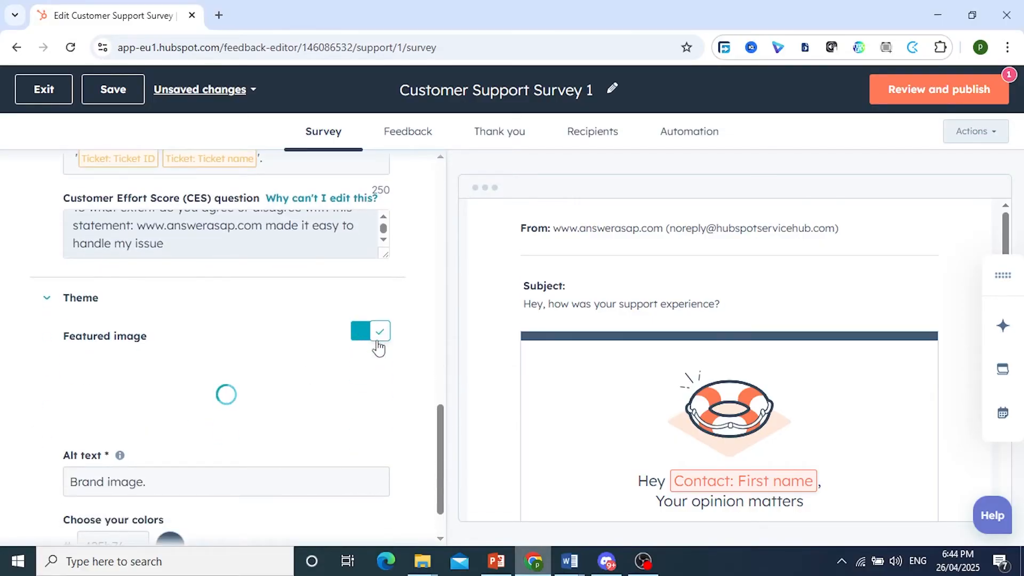
scroll(412, 372, down, 1)
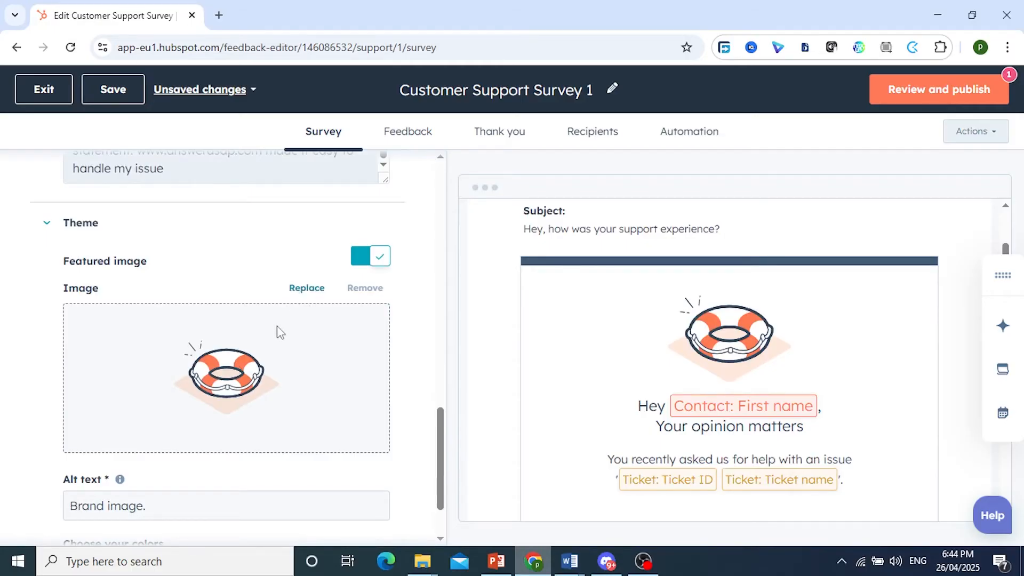
scroll(278, 337, down, 1)
scroll(174, 418, up, 12)
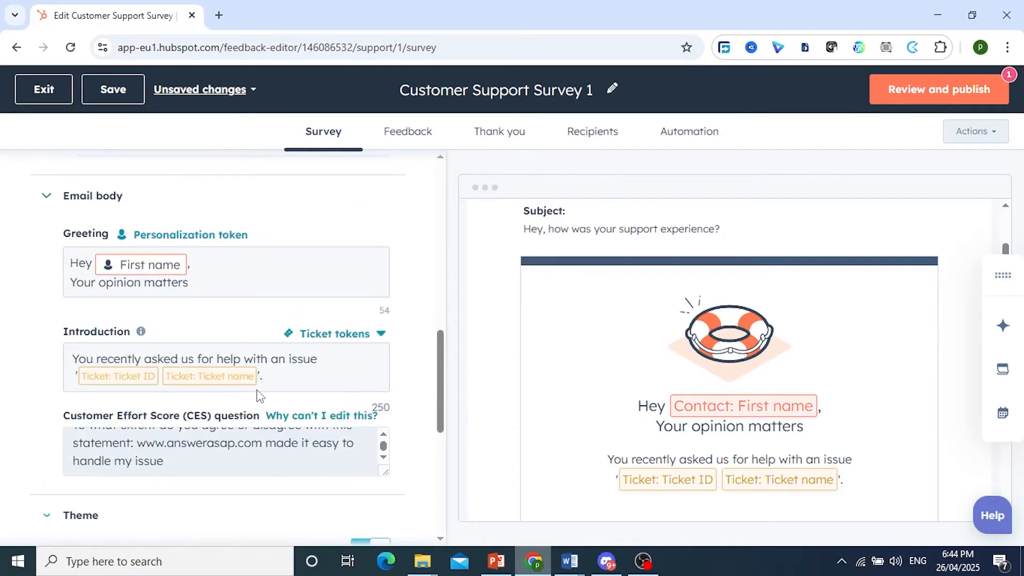
Review the feedback page's follow-up questions for the Difficult, Neutral and Easy score ranges.
click(425, 139)
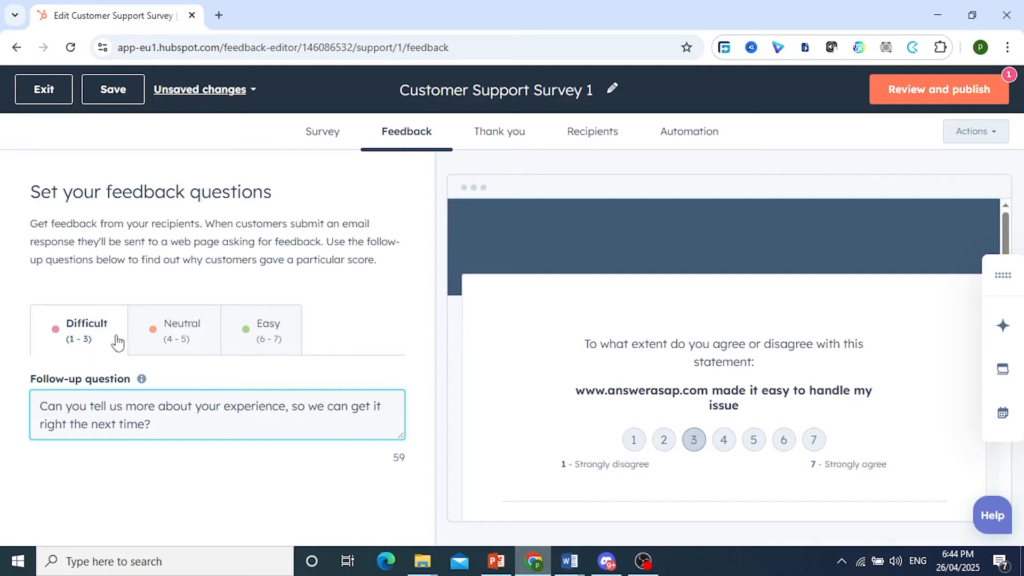
click(184, 341)
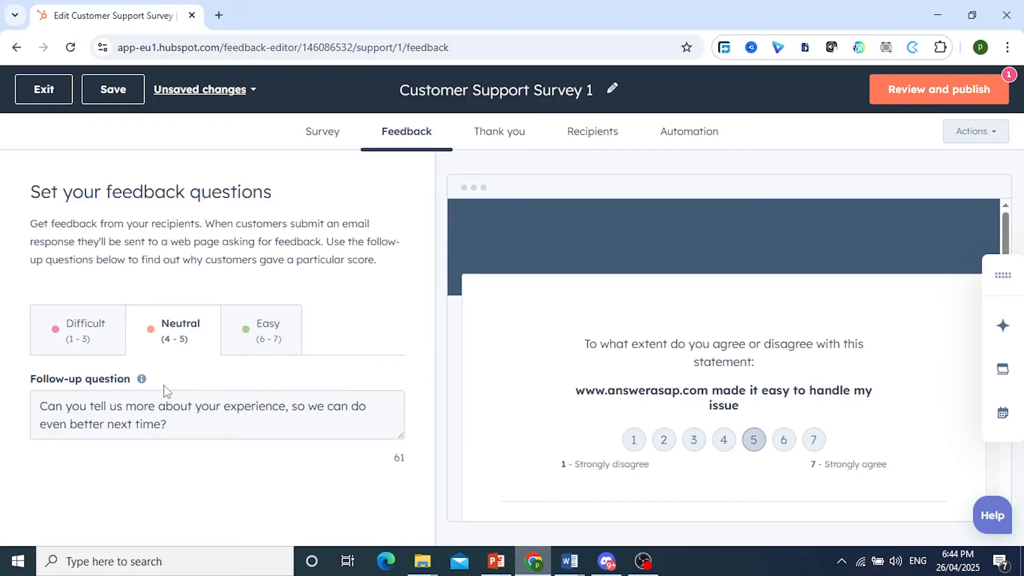
click(103, 344)
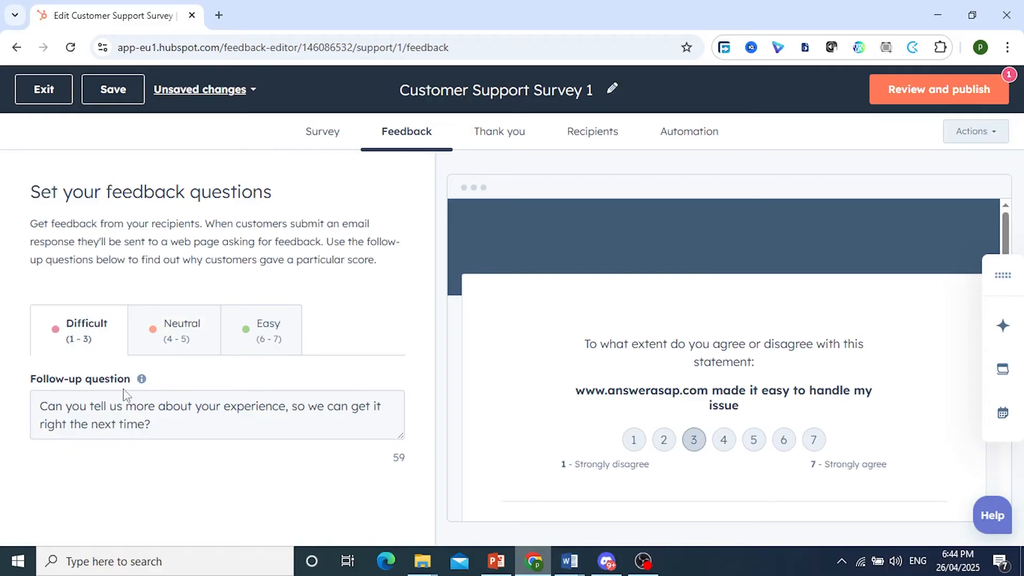
drag(183, 422, 74, 411)
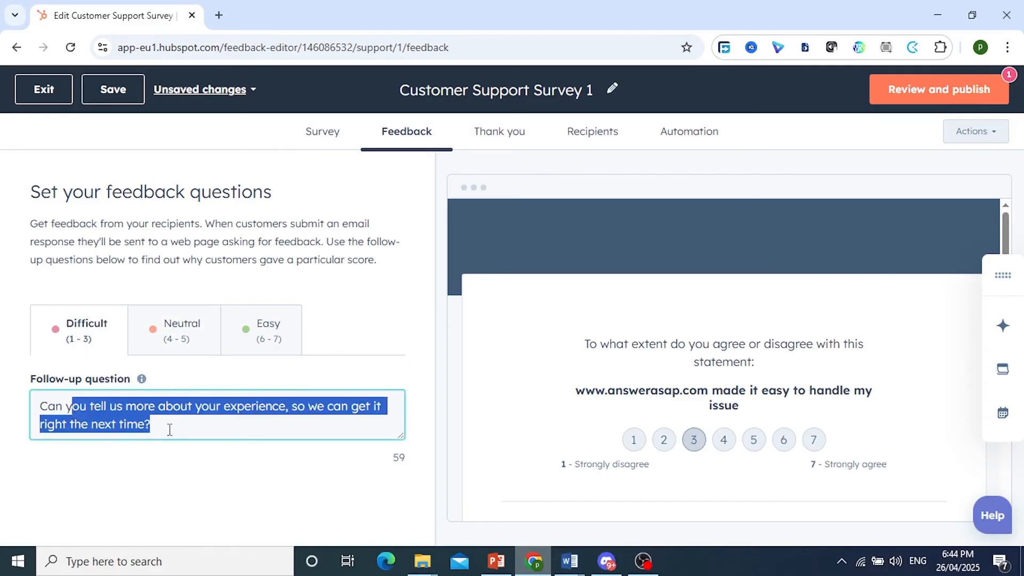
click(200, 344)
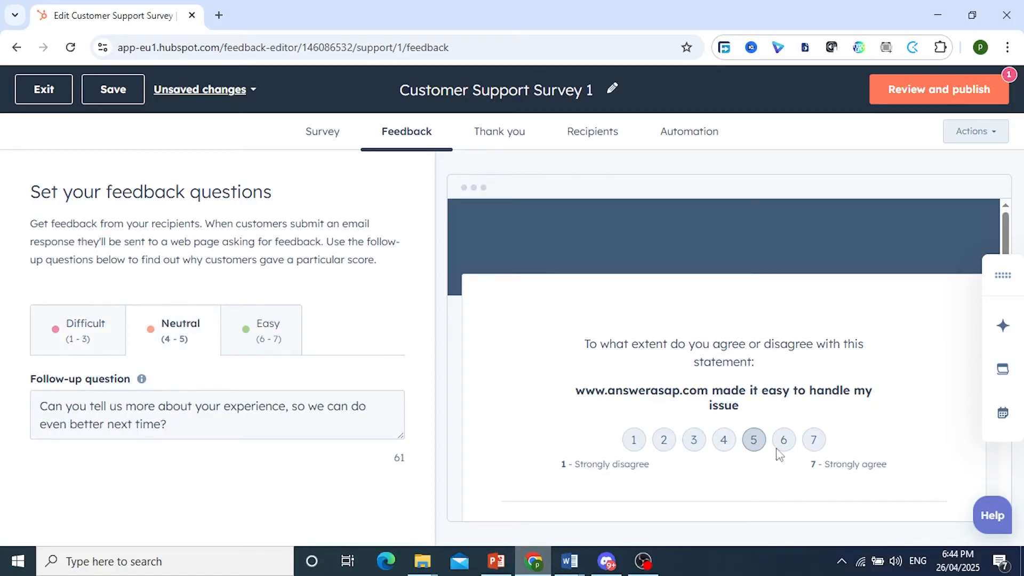
click(165, 406)
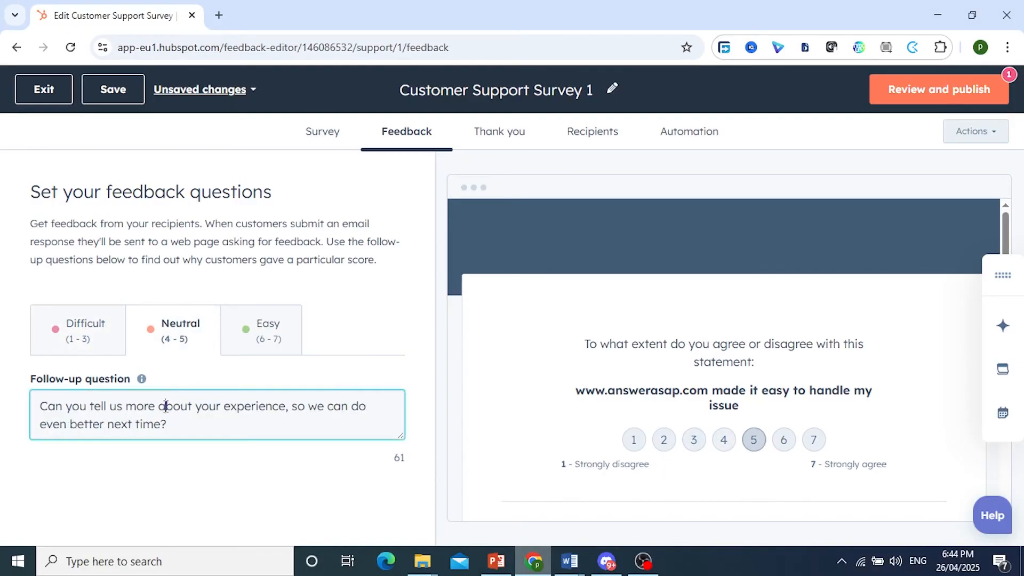
click(273, 336)
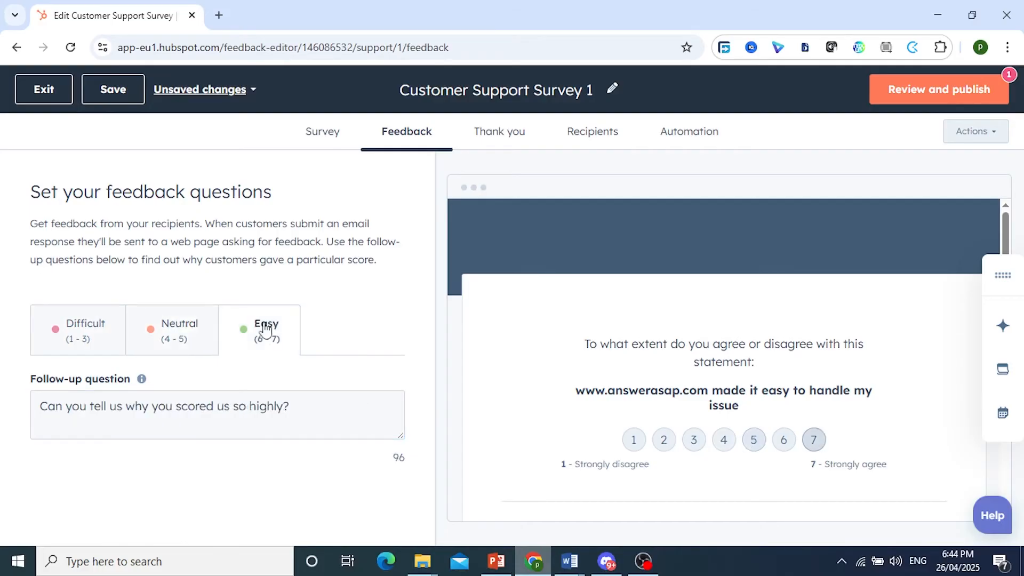
drag(287, 406, 12, 405)
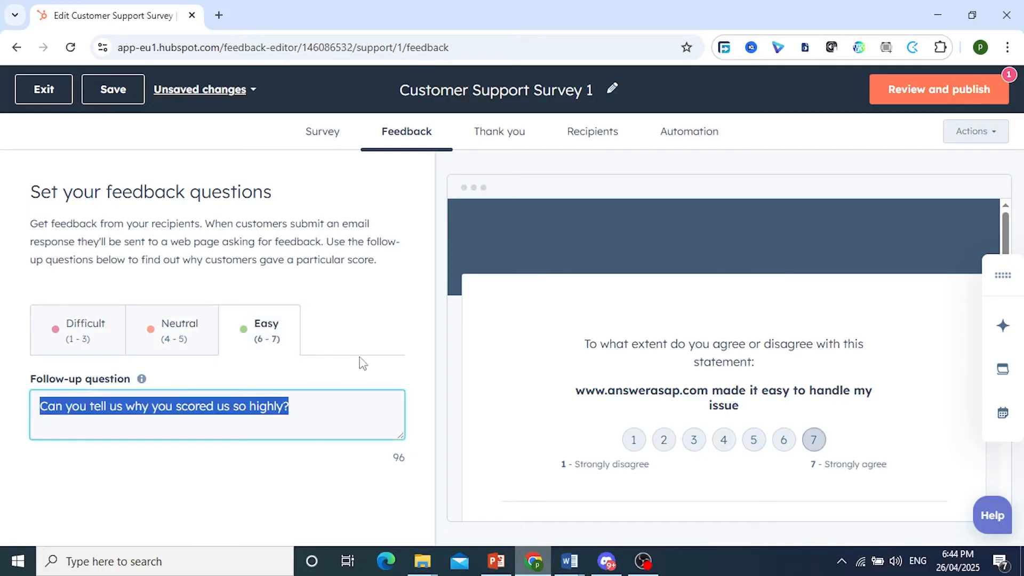
Examine the thank-you page's image, alt text, header text and preview.
click(501, 145)
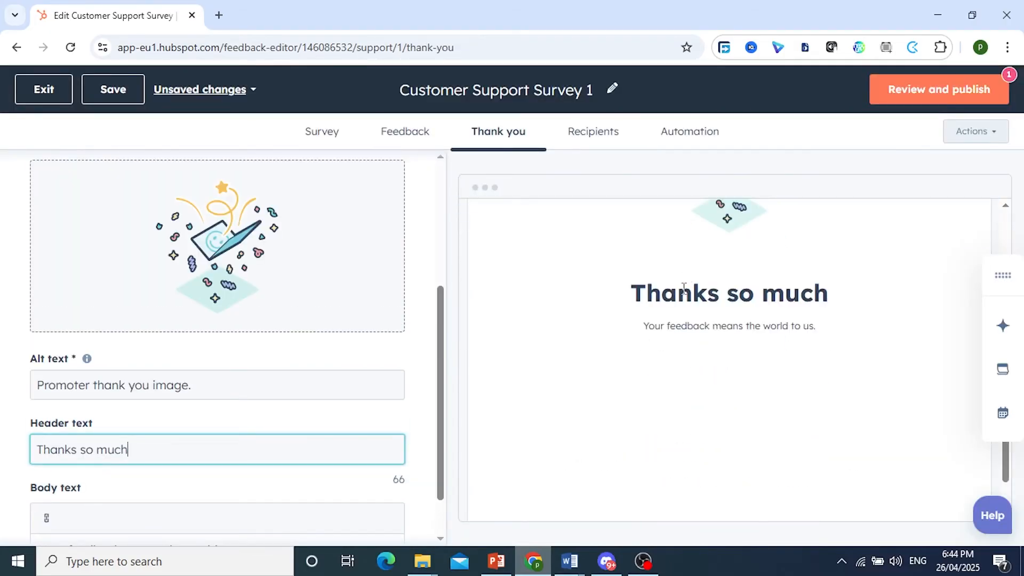
scroll(203, 398, down, 1)
scroll(229, 364, up, 3)
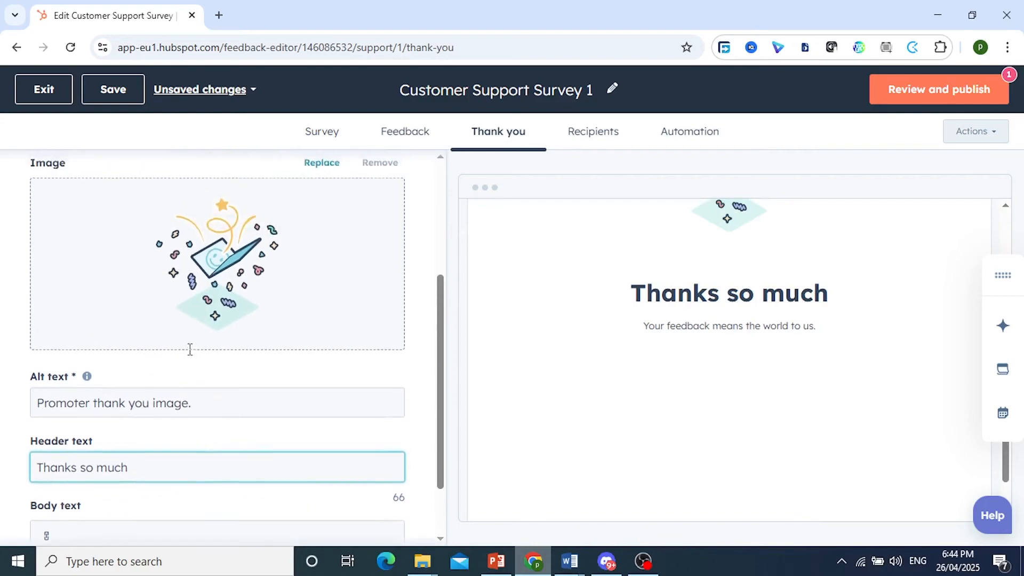
Inspect the survey's recipient settings and the Support Pipeline ticket statuses on offer, closing the list without selecting one.
click(604, 154)
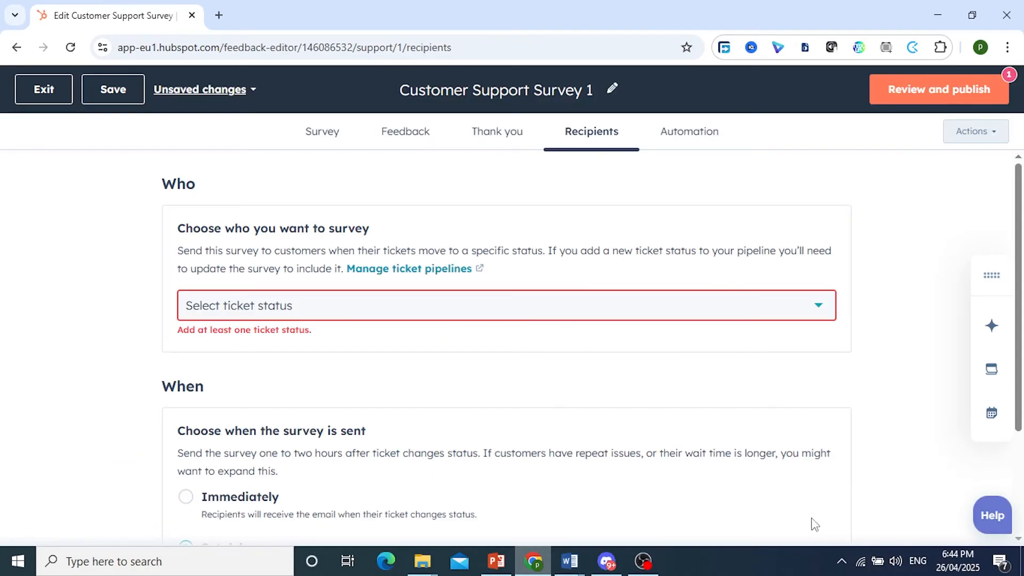
scroll(613, 321, down, 1)
scroll(597, 320, up, 1)
click(375, 318)
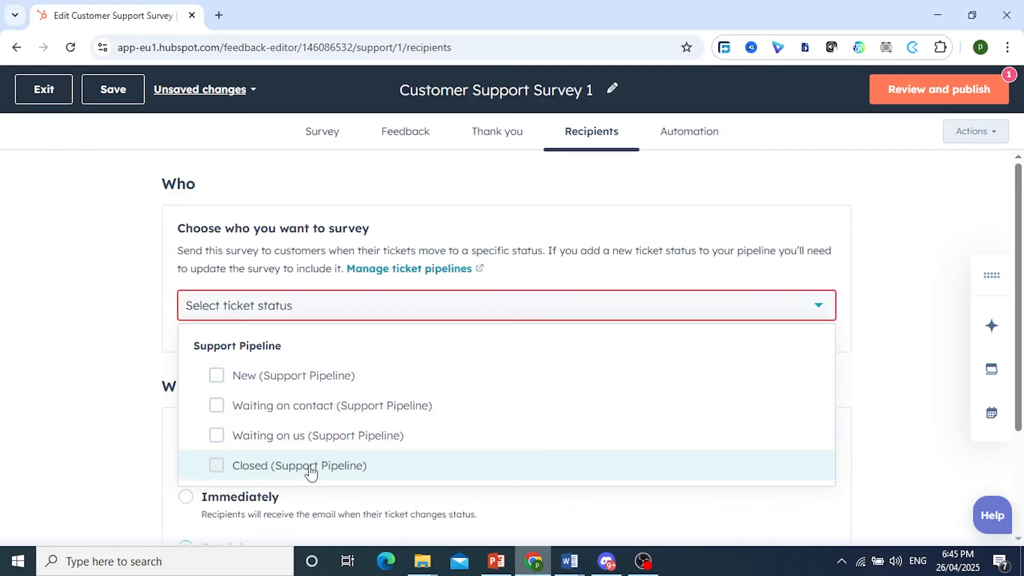
click(107, 418)
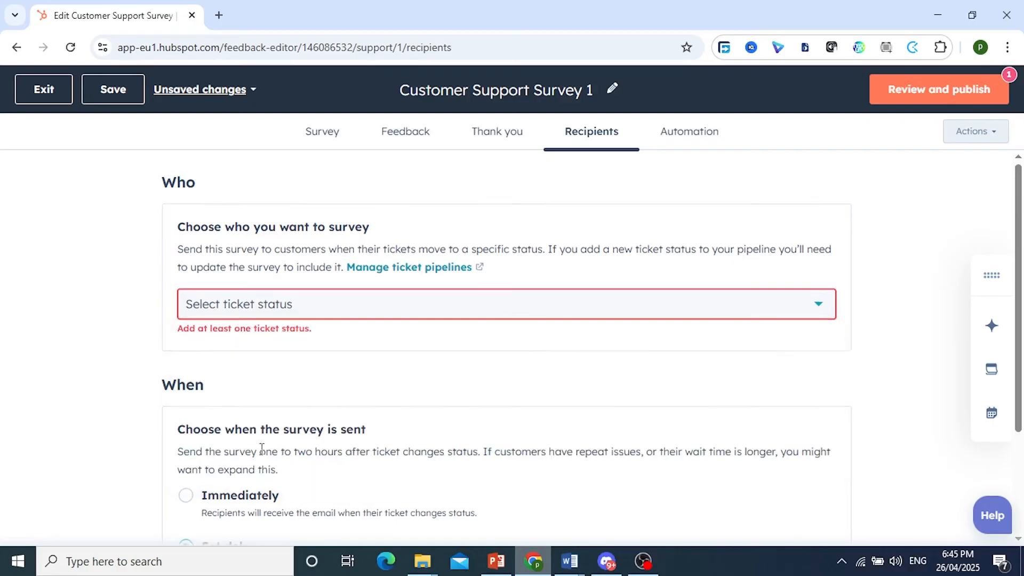
Review when the survey is sent, comparing the immediate and delayed sending options.
scroll(322, 260, down, 3)
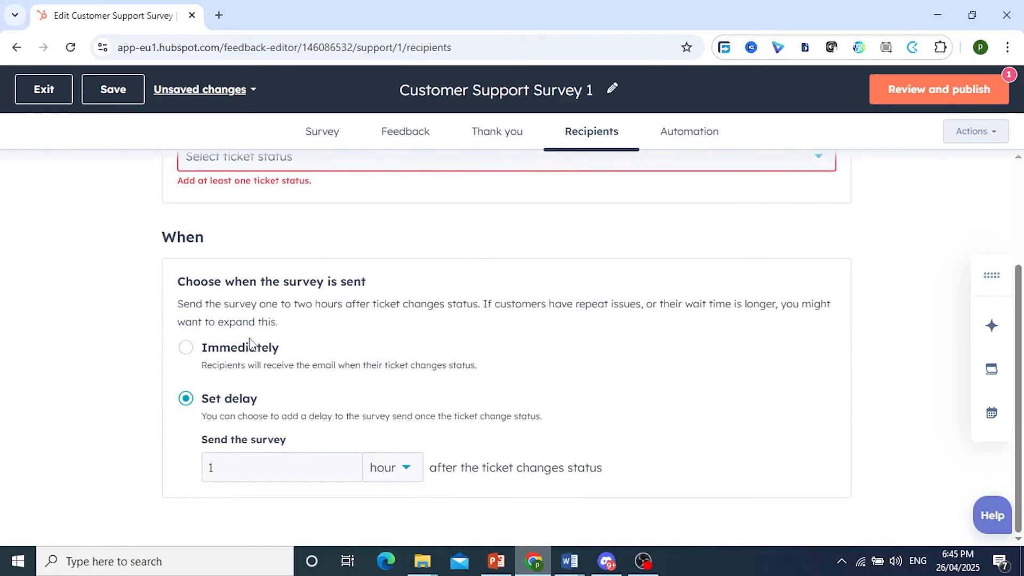
scroll(251, 347, up, 3)
scroll(315, 377, down, 3)
scroll(395, 432, up, 1)
scroll(413, 469, up, 2)
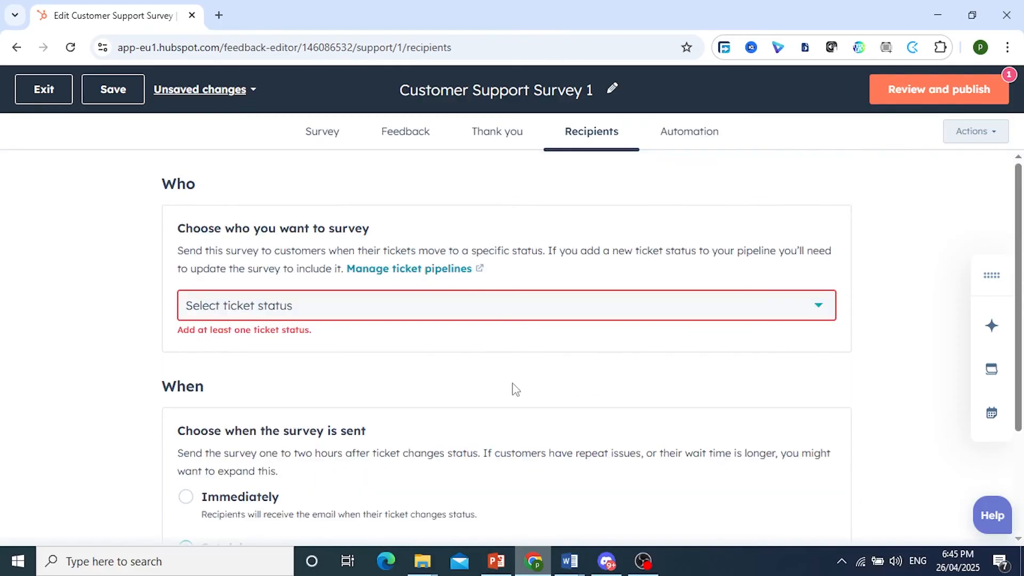
Examine the survey's automation settings for response notifications and follow-up actions.
click(679, 145)
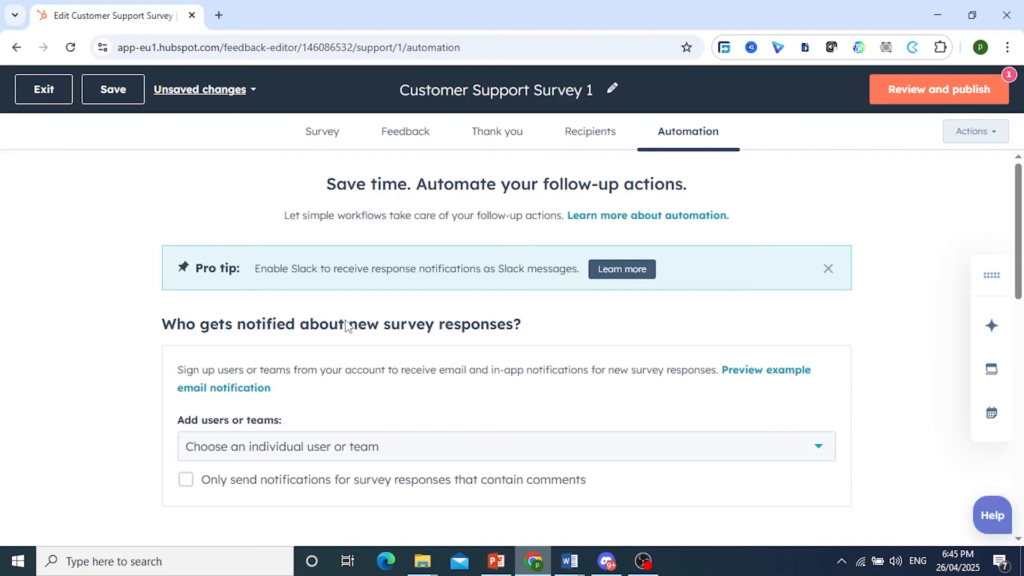
scroll(346, 325, down, 3)
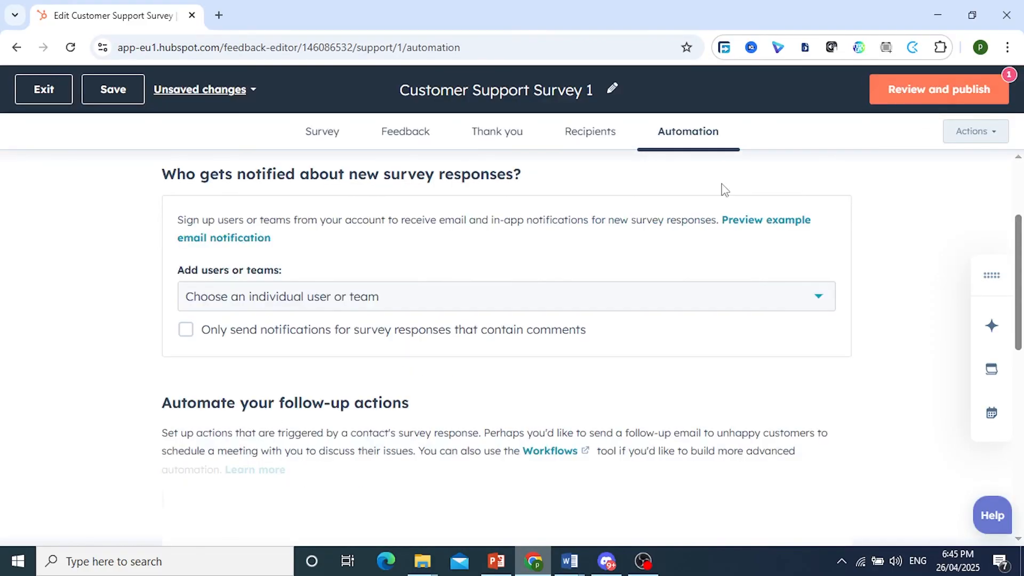
scroll(722, 188, up, 3)
Open the survey's publishing review and check which errors need fixing.
click(952, 91)
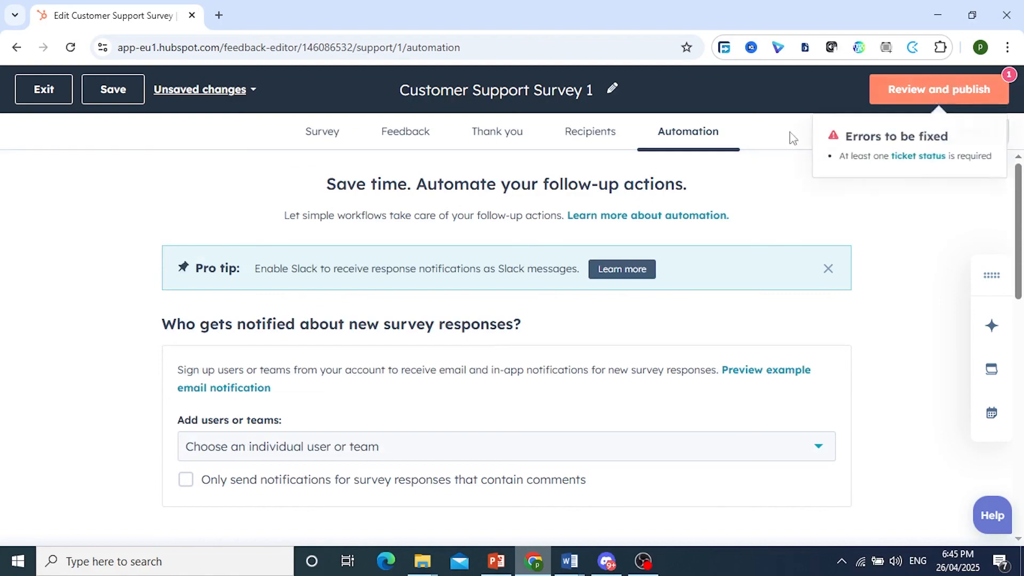
click(927, 96)
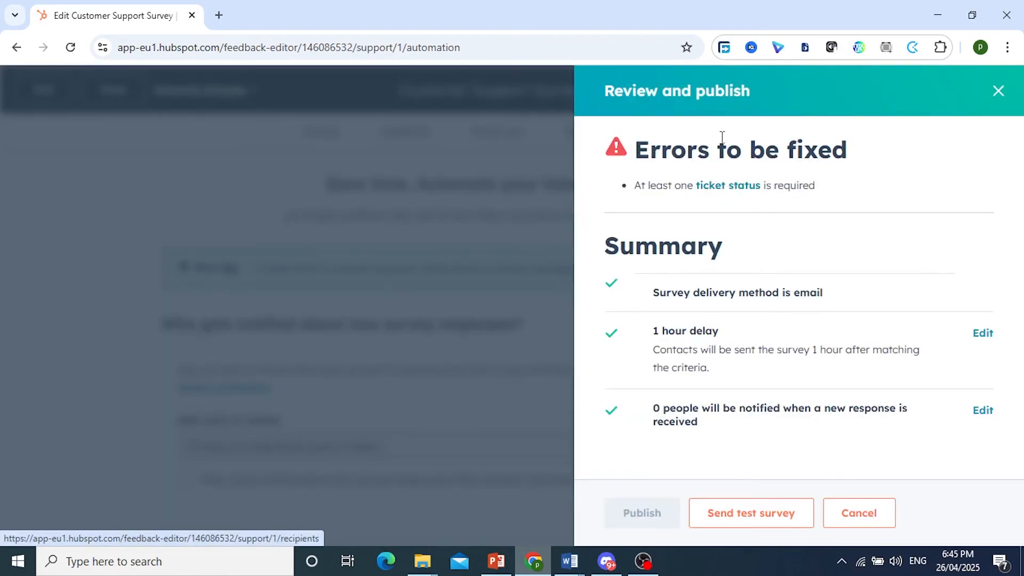
drag(634, 153, 857, 152)
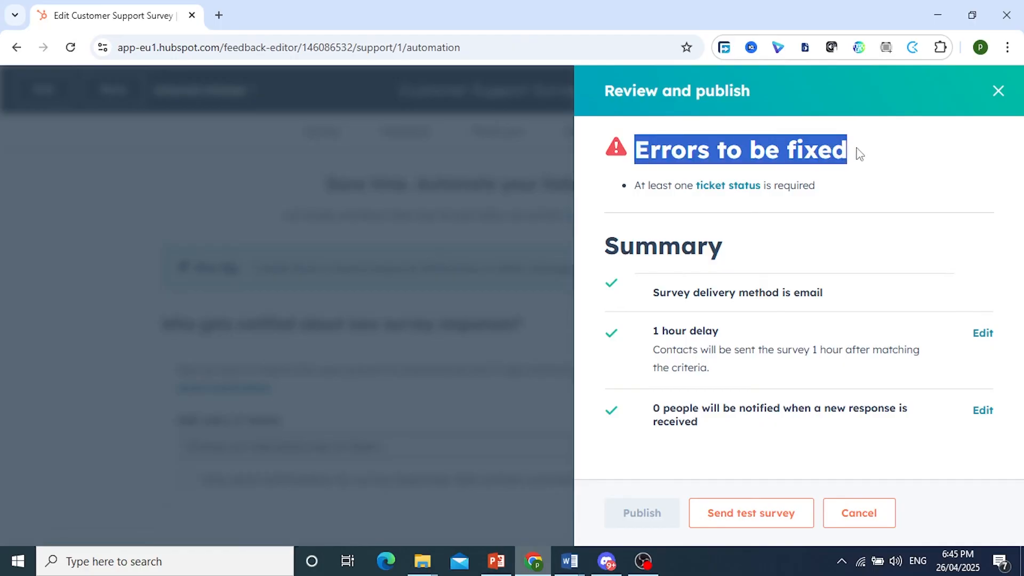
Set the survey's required ticket status to Closed (Support Pipeline) and reopen the publishing summary.
click(732, 190)
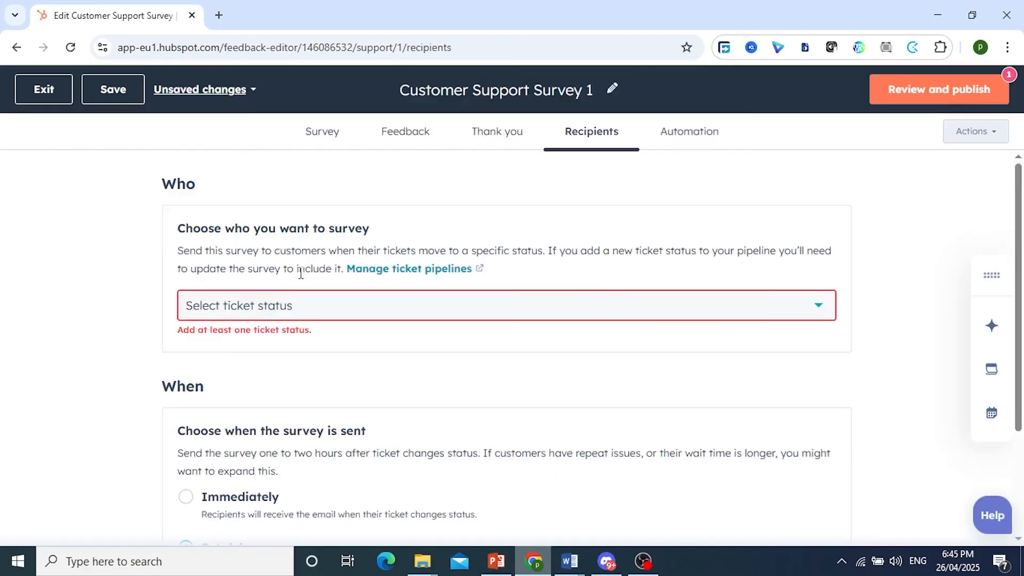
click(307, 315)
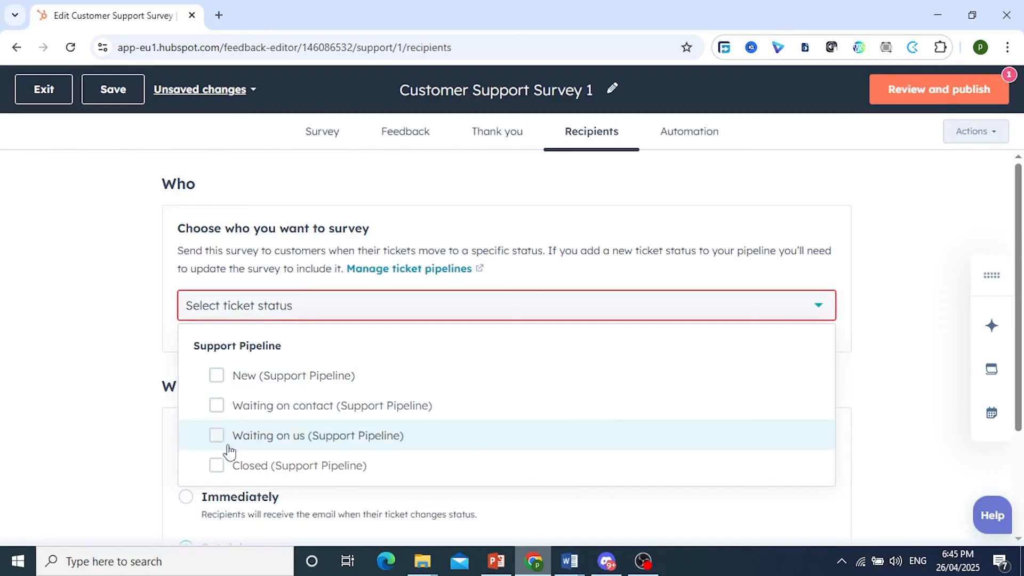
click(223, 470)
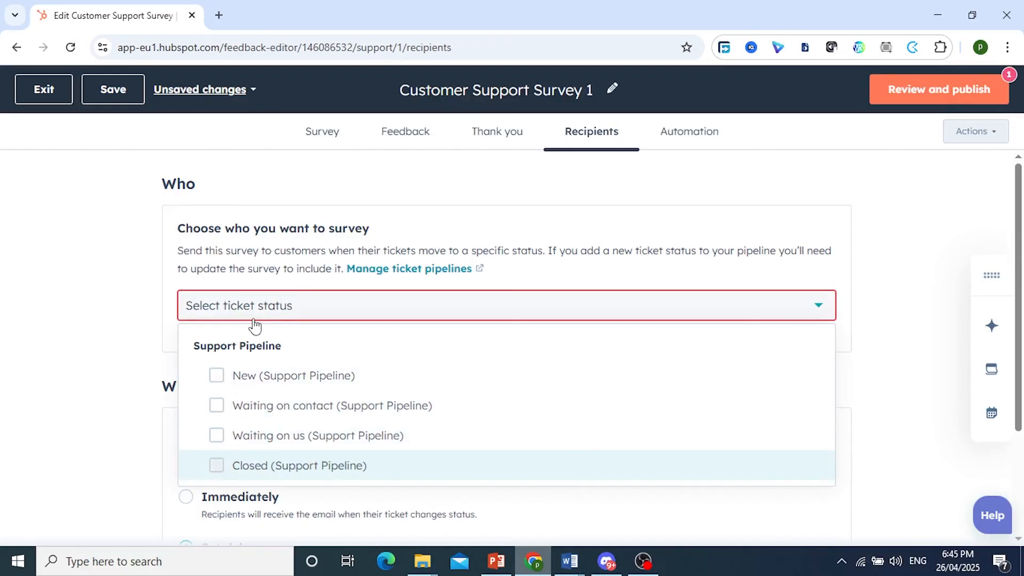
click(149, 382)
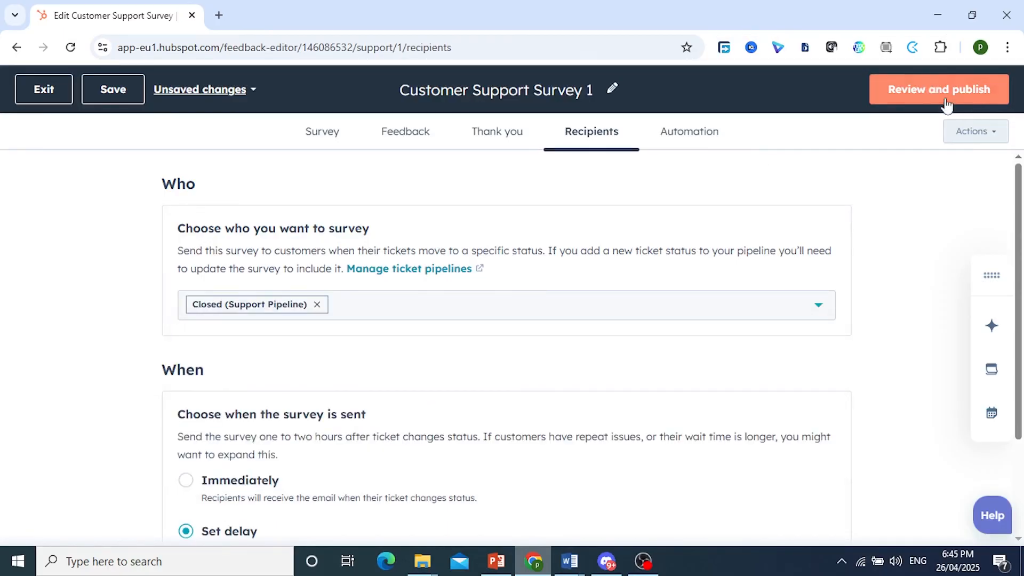
click(942, 96)
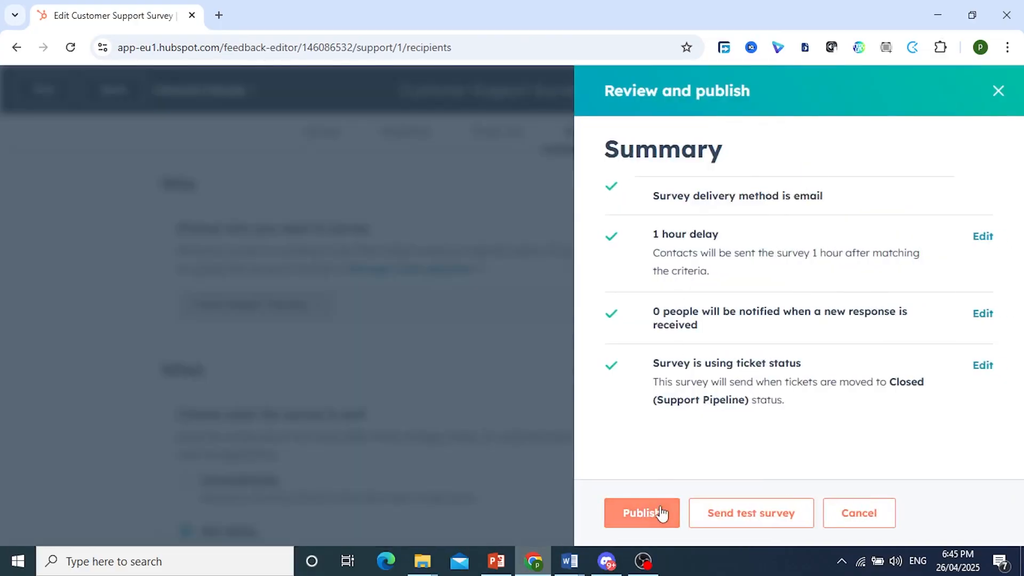
click(761, 566)
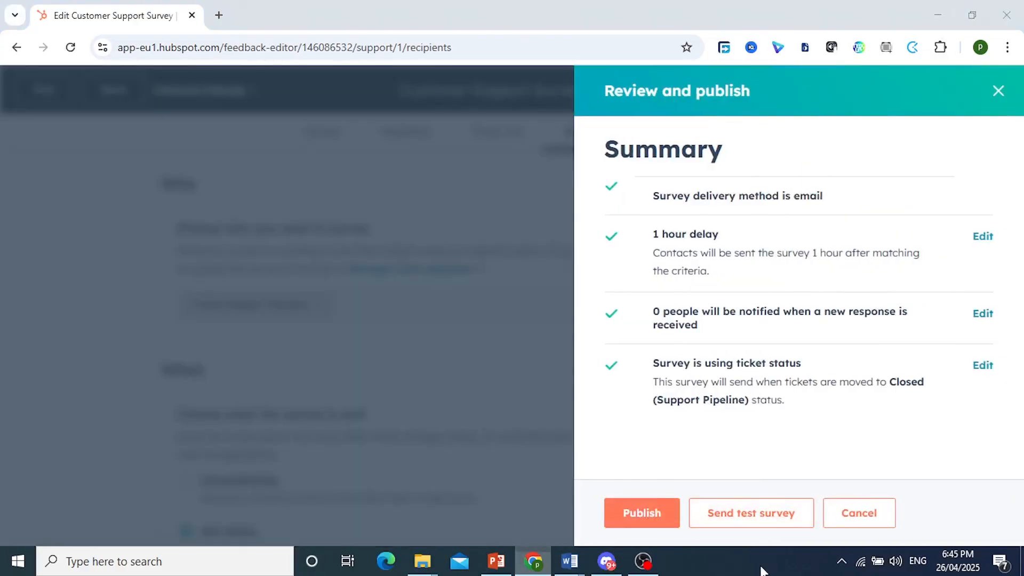